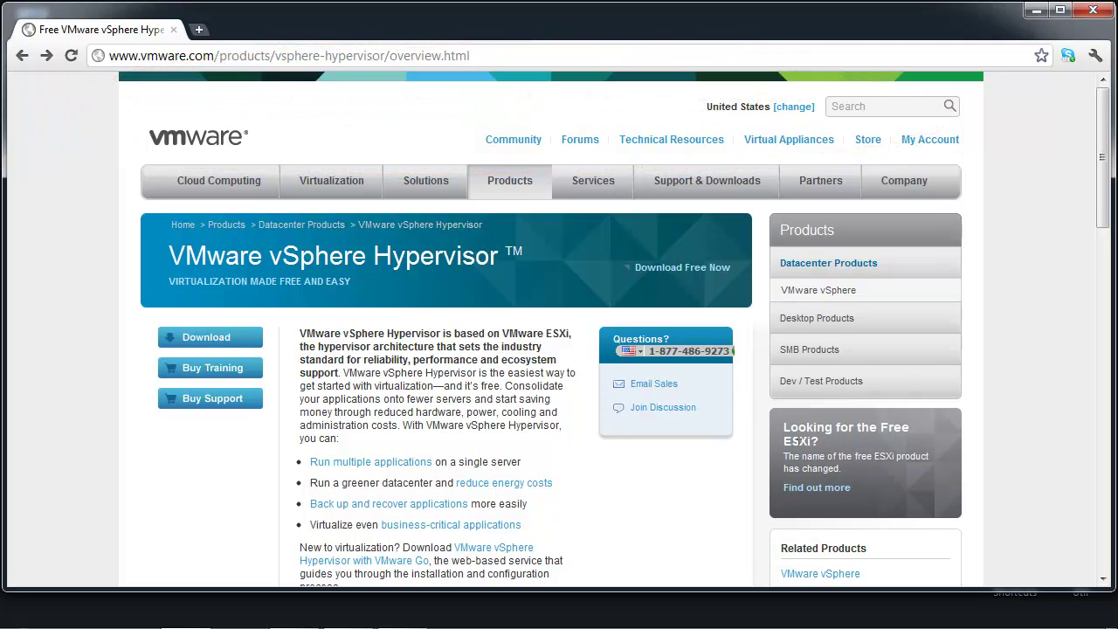
Read the blog article about the renamed free ESXi product, and open the vSphere Hypervisor download registration page.
{"action": "left_click", "coordinate": [817, 490]}
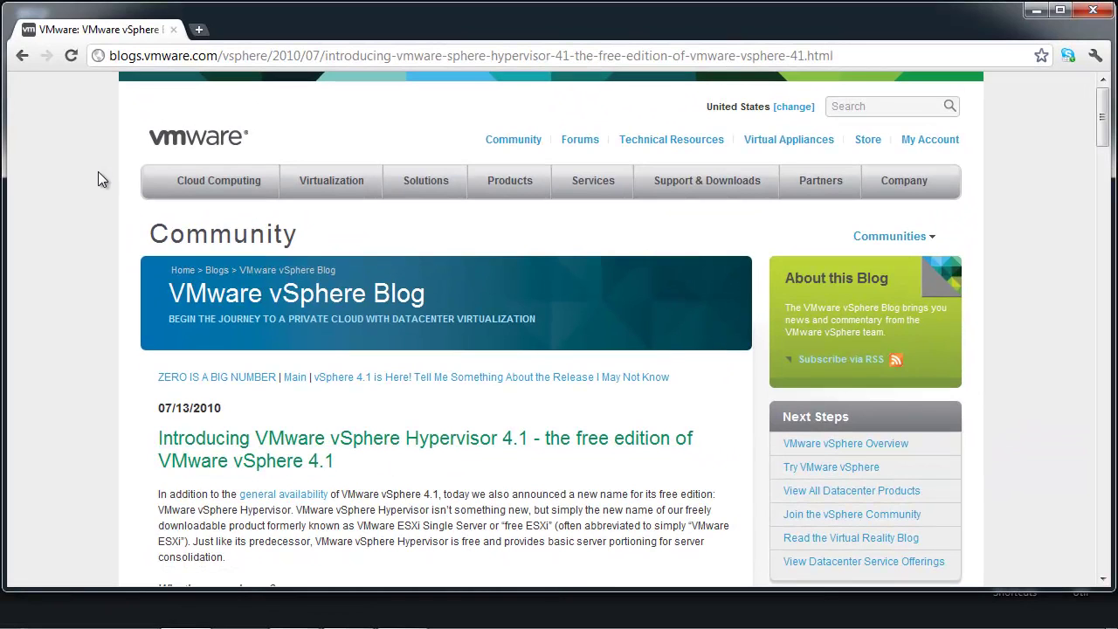
{"action": "left_click", "coordinate": [21, 56]}
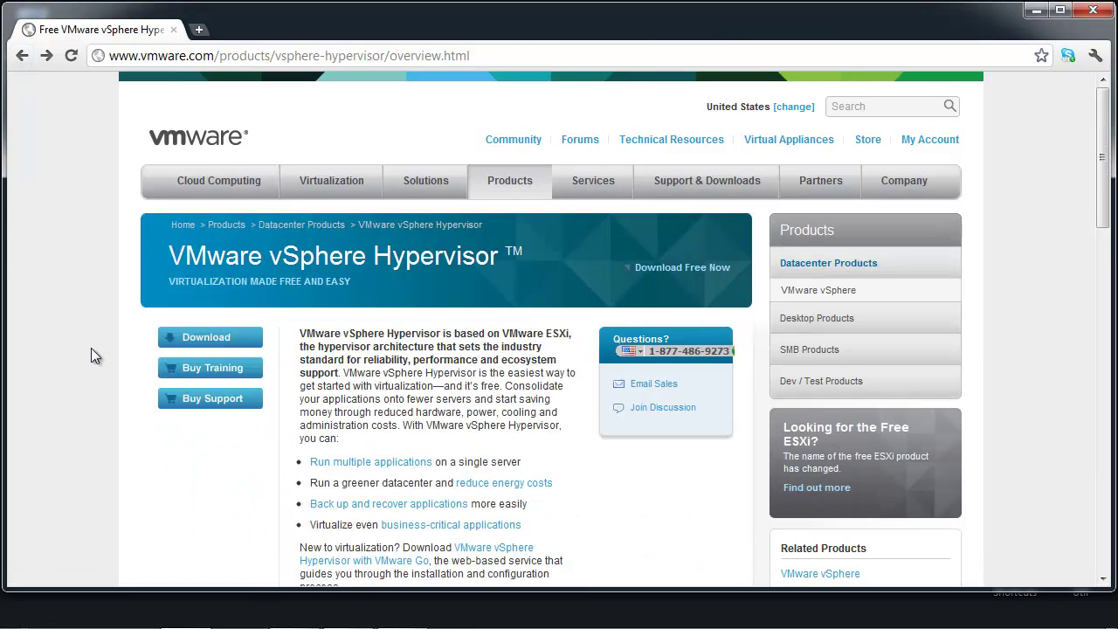
{"action": "left_click", "coordinate": [232, 346]}
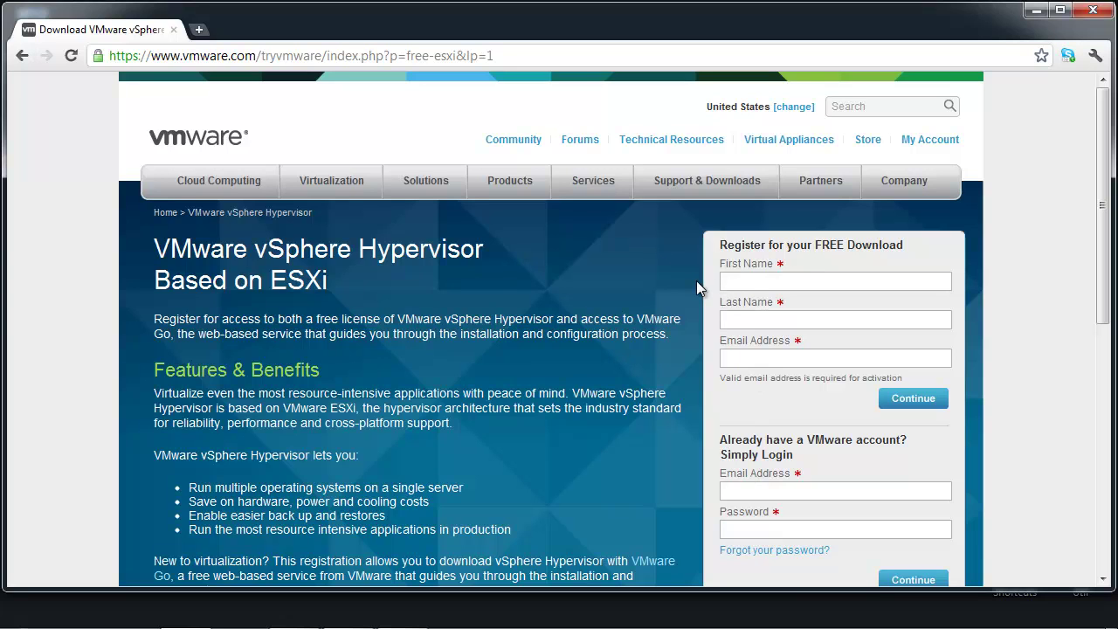
Locate the VMware-VMvisor installer in the Downloads\ISO folder on drive E:, show its full file name, and minimize the window.
{"action": "key", "text": "super+e"}
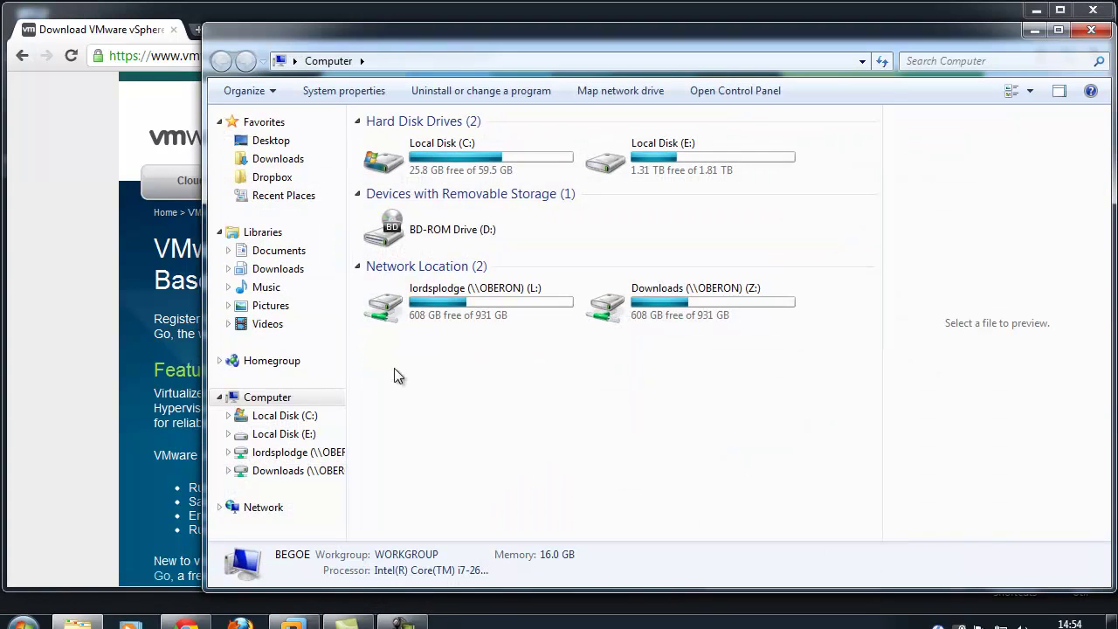
{"action": "double_click", "coordinate": [648, 169]}
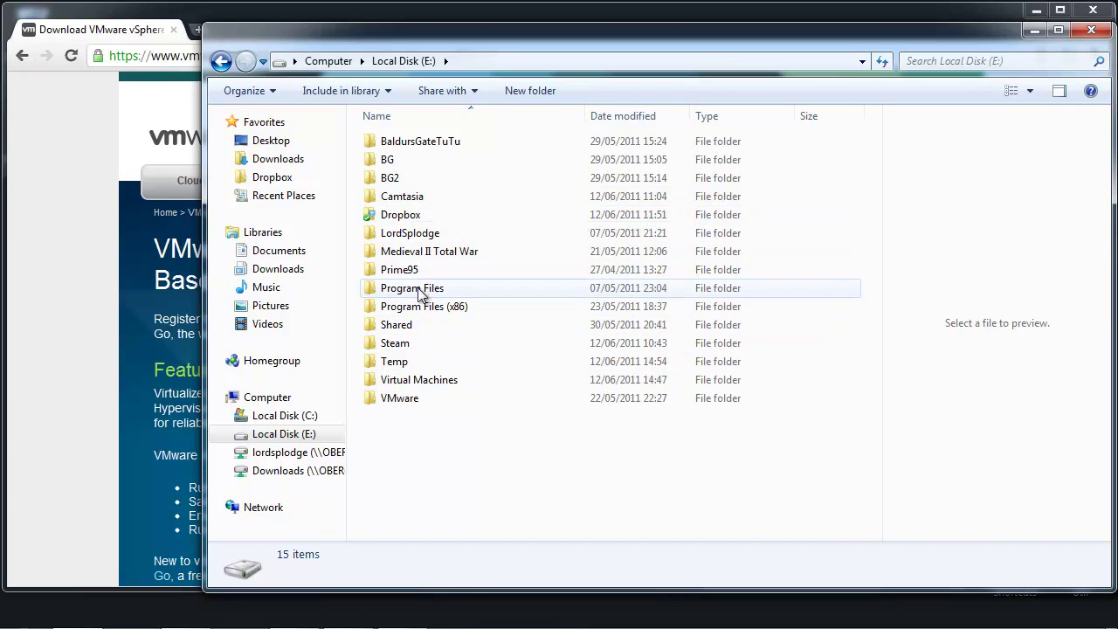
{"action": "double_click", "coordinate": [411, 233]}
{"action": "double_click", "coordinate": [416, 150]}
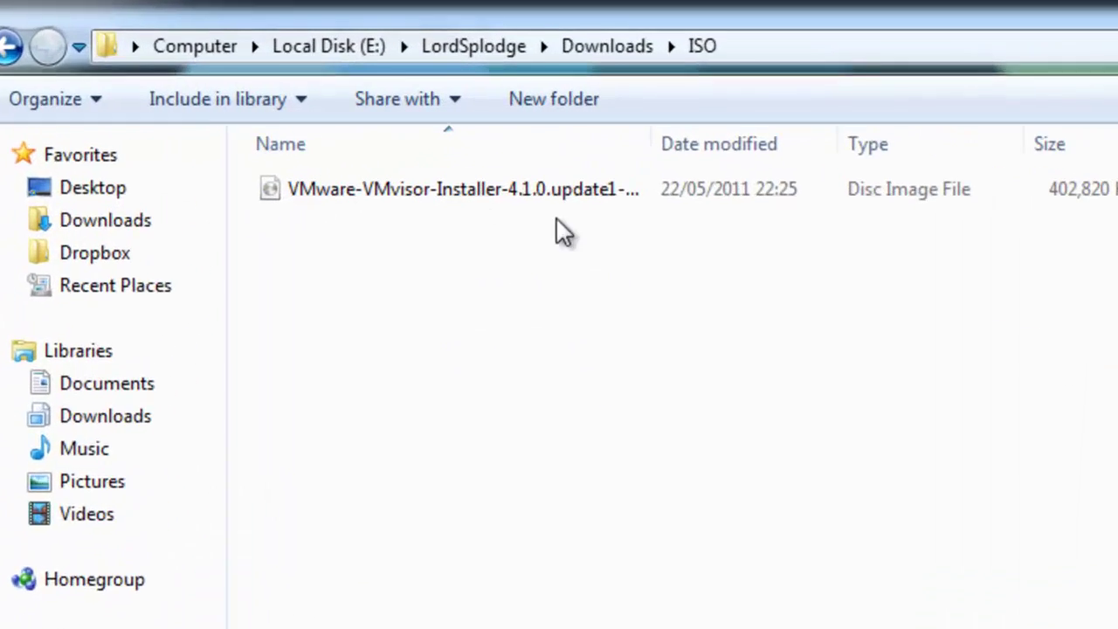
{"action": "left_click_drag", "start_coordinate": [659, 137], "coordinate": [852, 127]}
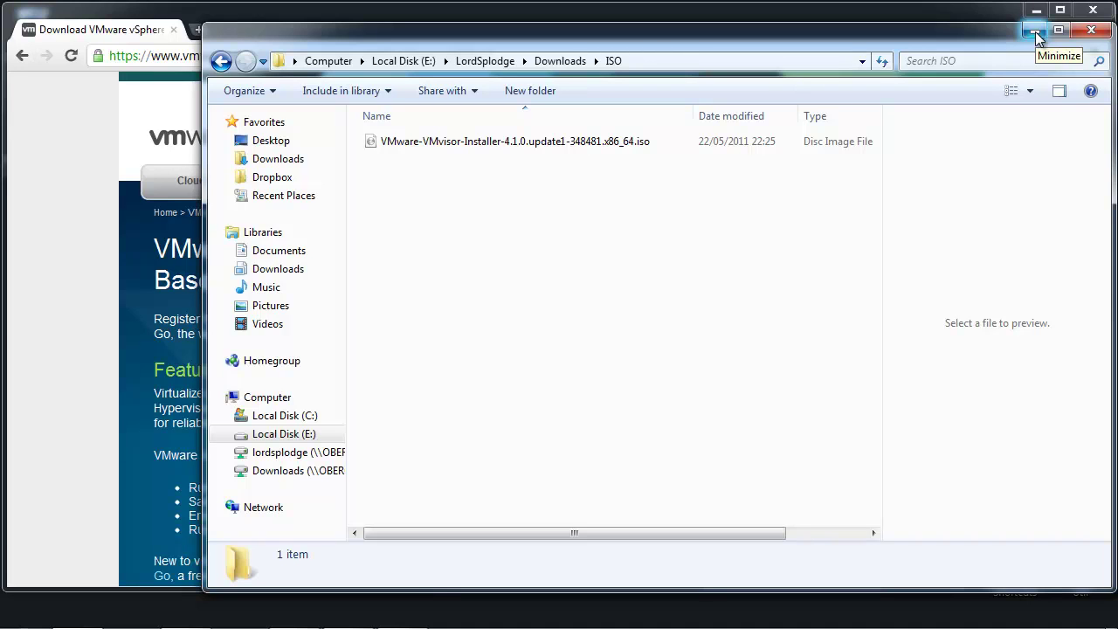
{"action": "left_click", "coordinate": [1035, 32]}
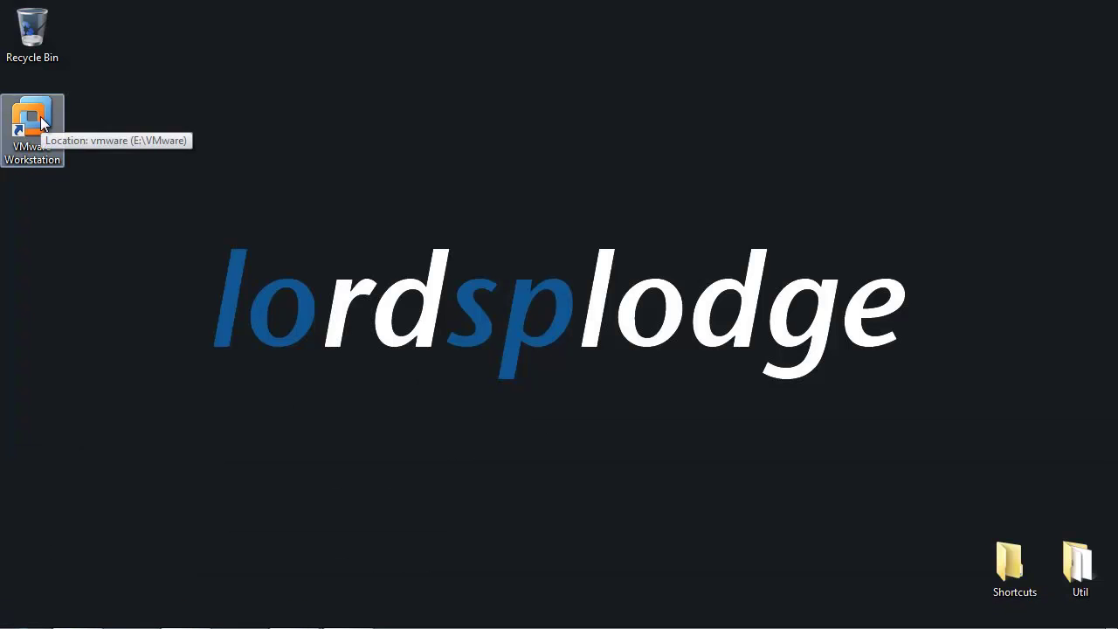
Launch VMware Workstation maximized and start a new virtual machine with the Custom (advanced) configuration.
{"action": "double_click", "coordinate": [44, 122]}
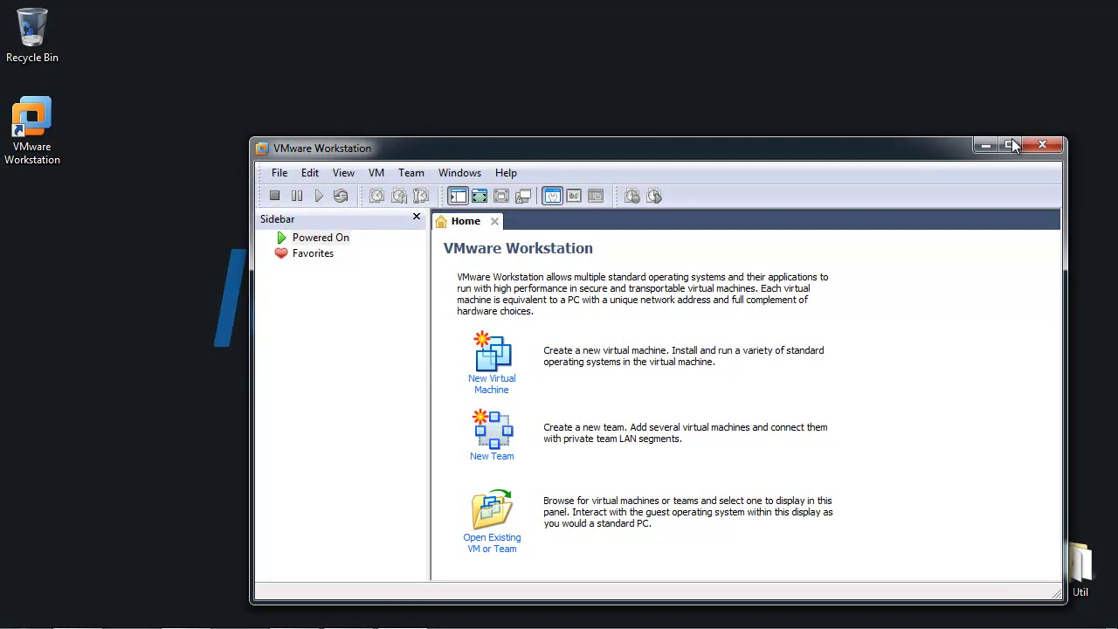
{"action": "left_click", "coordinate": [1010, 145]}
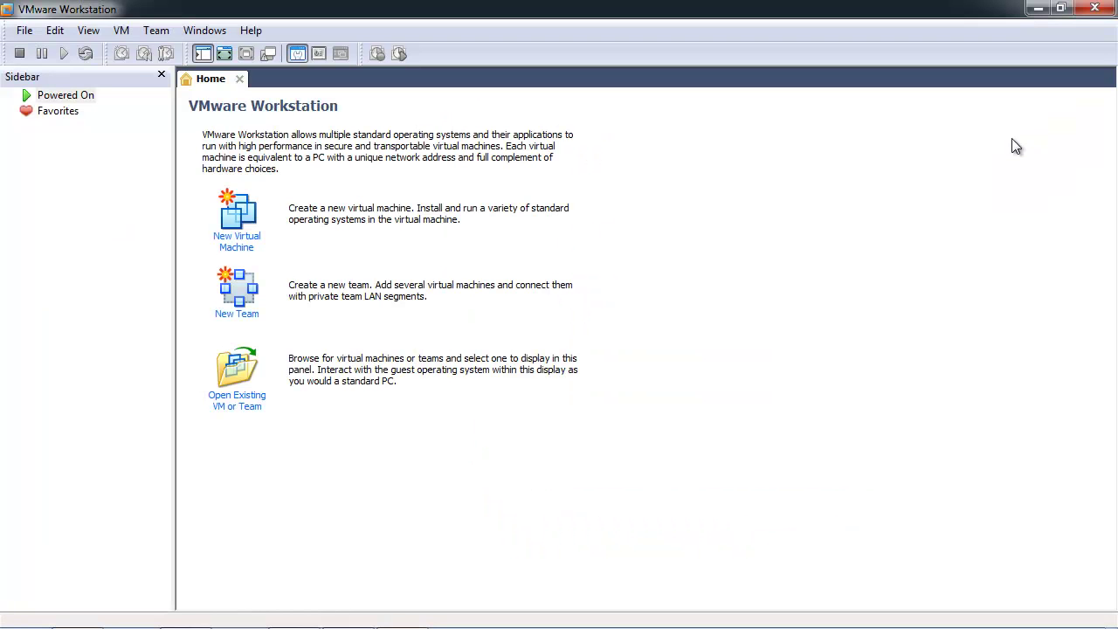
{"action": "left_click", "coordinate": [236, 236]}
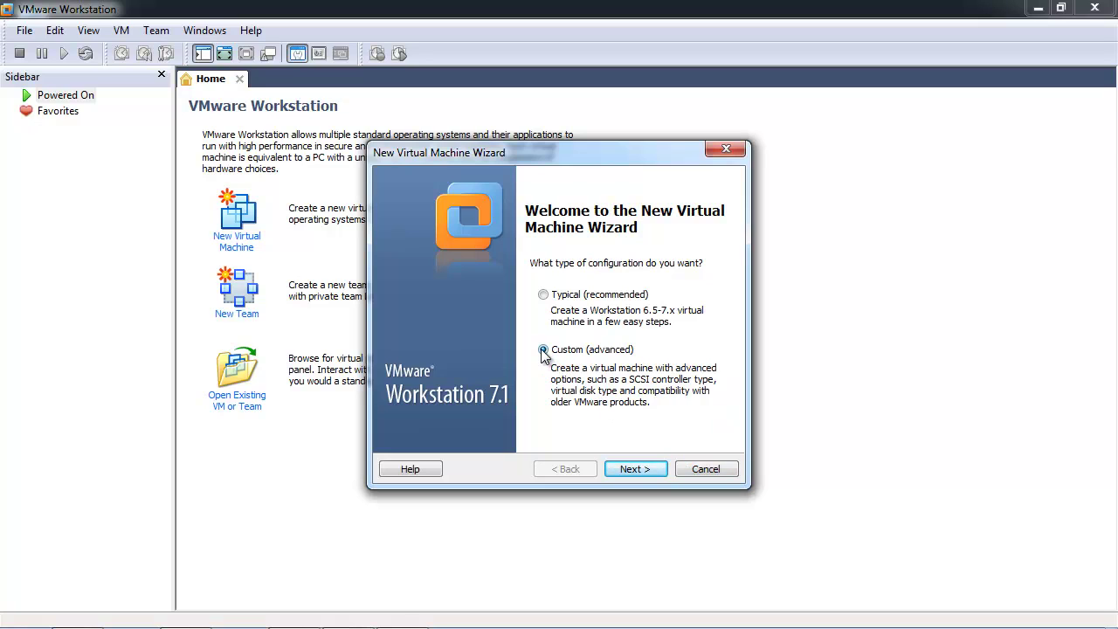
{"action": "left_click", "coordinate": [656, 469]}
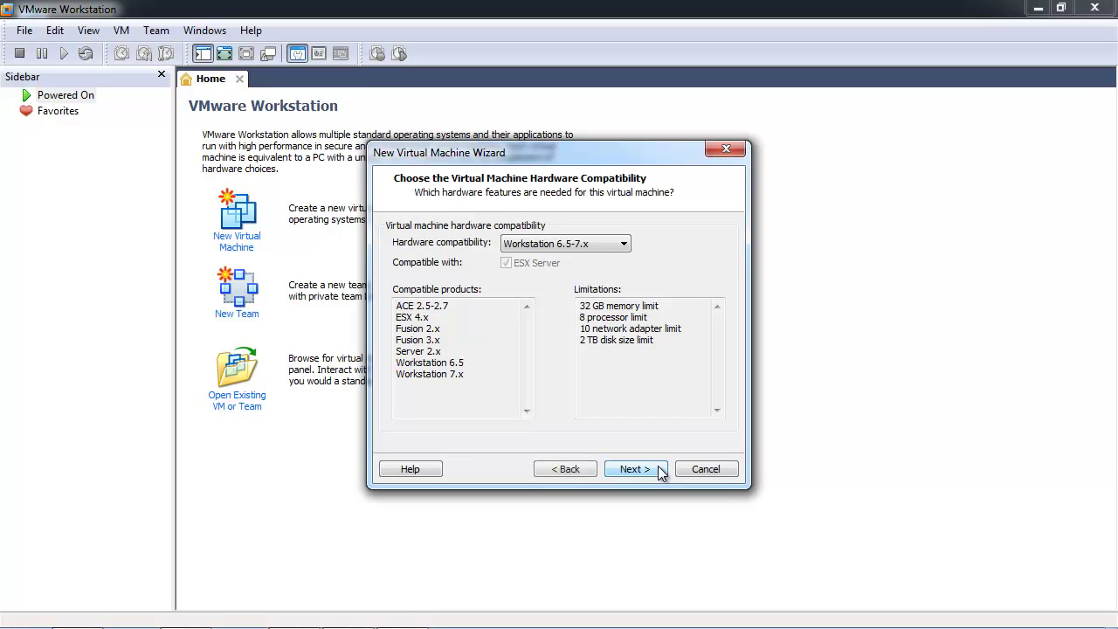
Set the virtual machine's hardware compatibility to Workstation 6.5-7.x.
{"action": "left_click", "coordinate": [542, 246]}
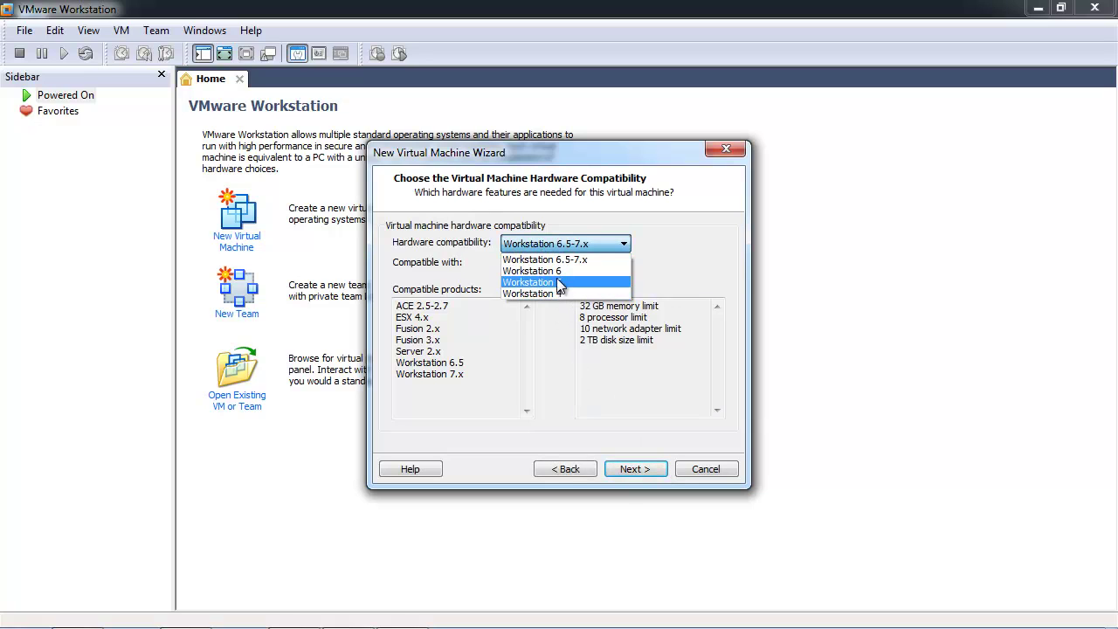
{"action": "left_click", "coordinate": [574, 261]}
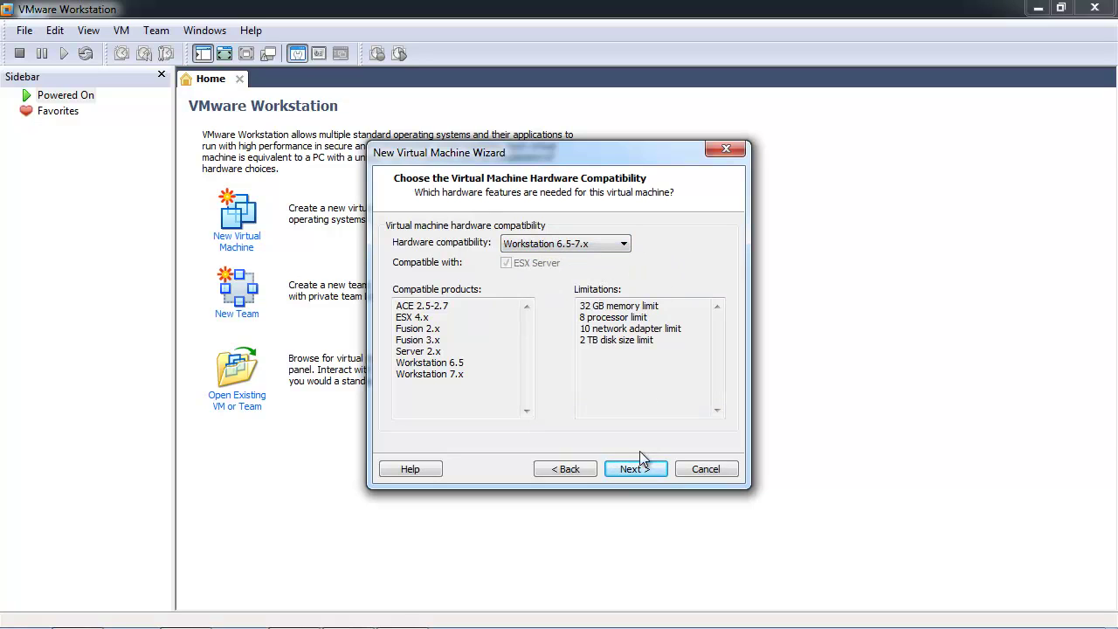
{"action": "left_click", "coordinate": [640, 472]}
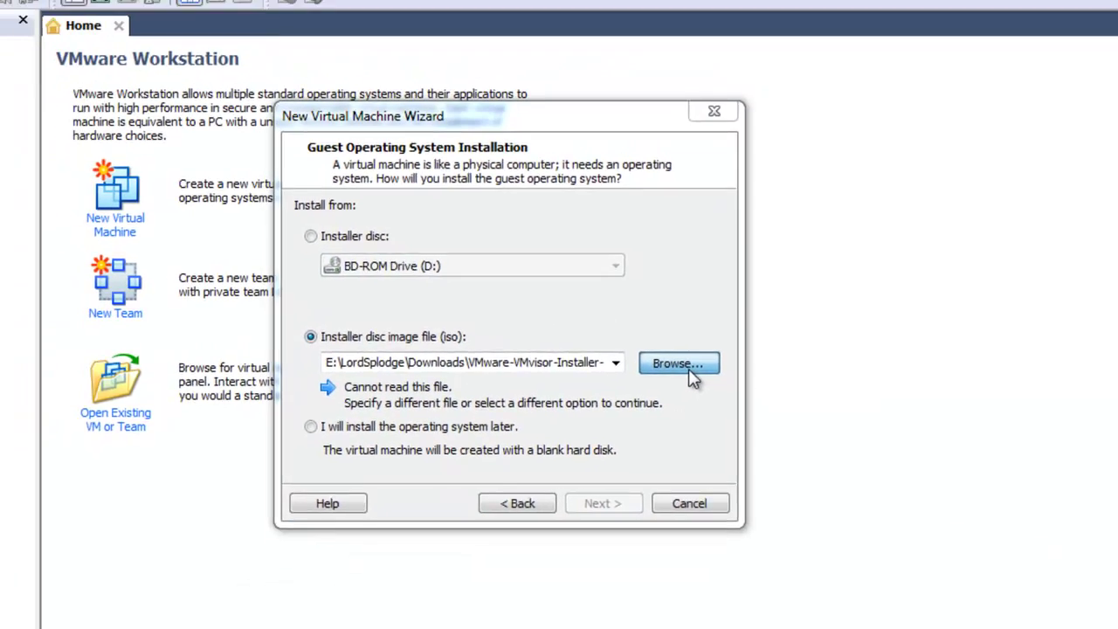
Use VMware-VMvisor-Installer-4.1.0.update1-348481.x86_64.iso from the Downloads\ISO folder as the guest operating system's installer disc image.
{"action": "left_click", "coordinate": [666, 377]}
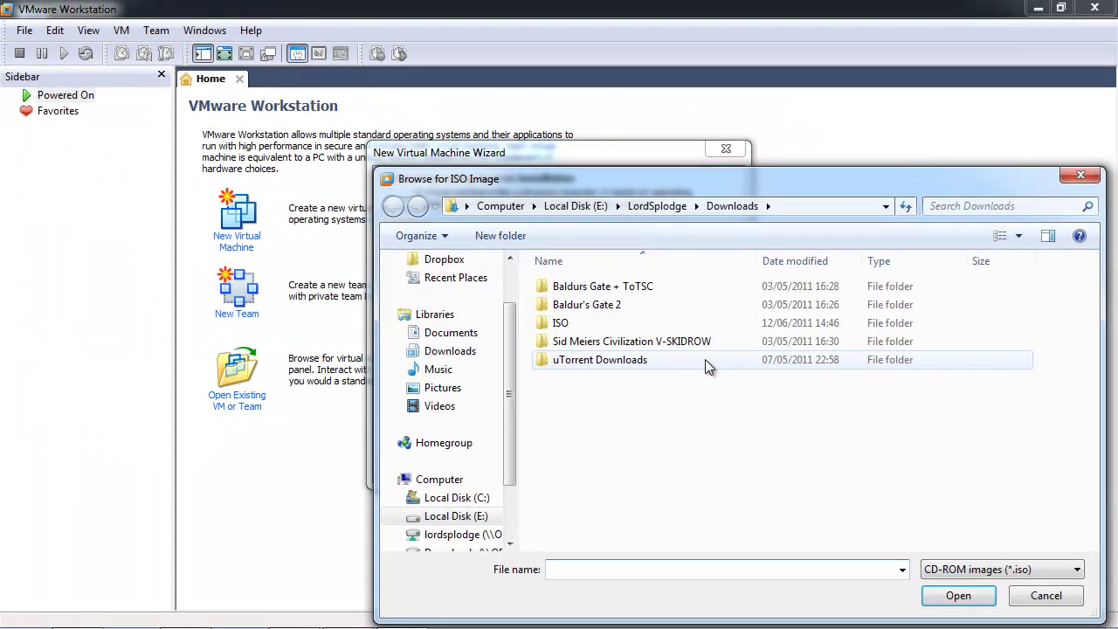
{"action": "double_click", "coordinate": [560, 324]}
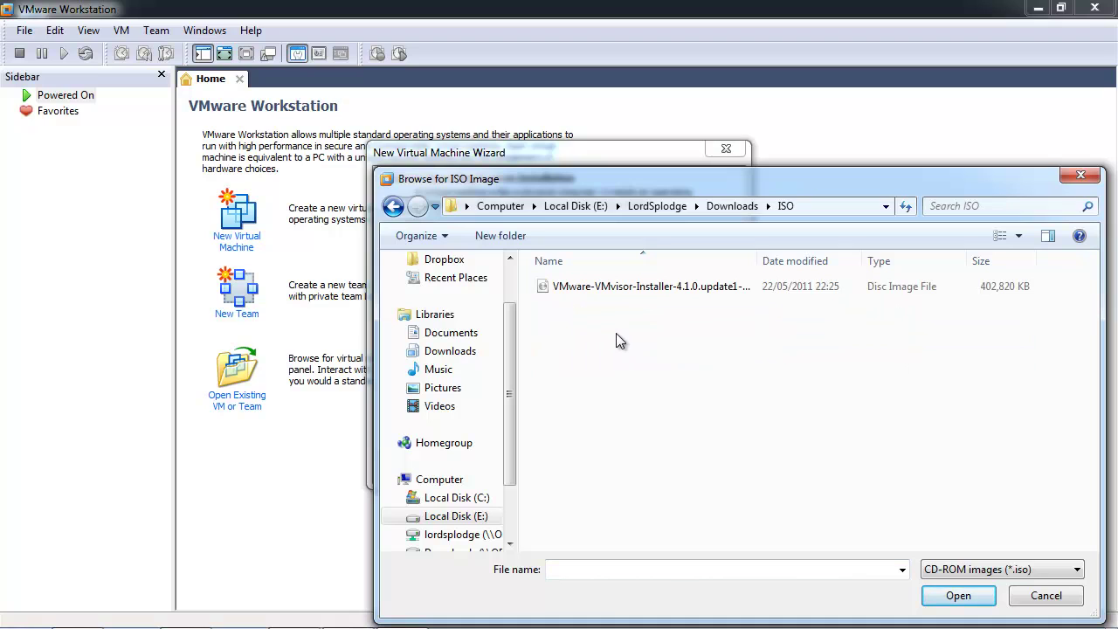
{"action": "left_click_drag", "start_coordinate": [547, 181], "coordinate": [512, 148]}
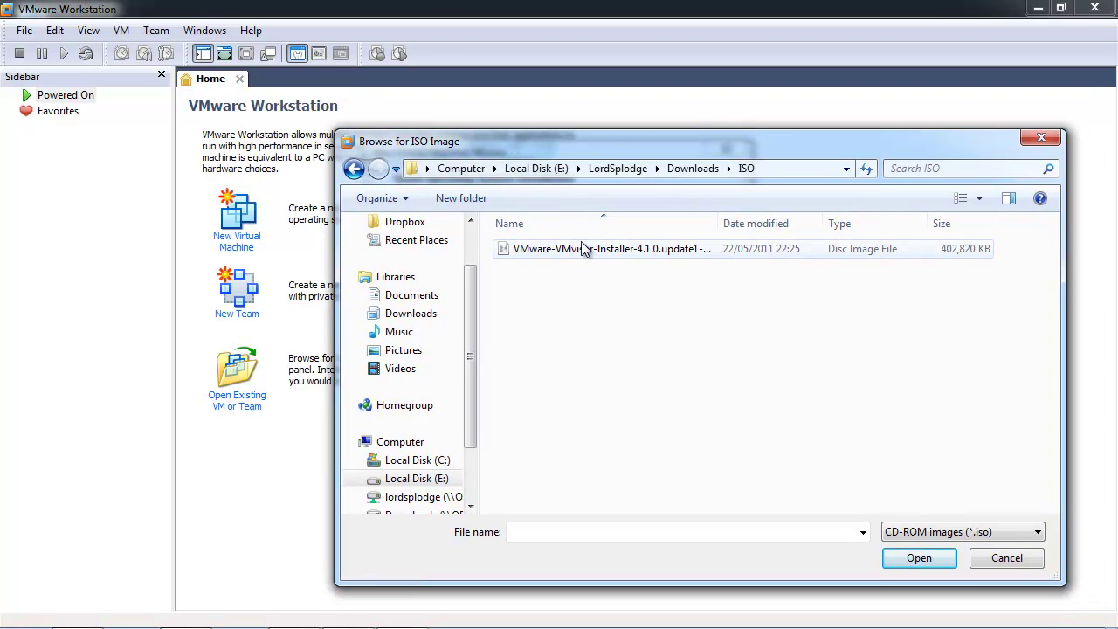
{"action": "left_click", "coordinate": [612, 249]}
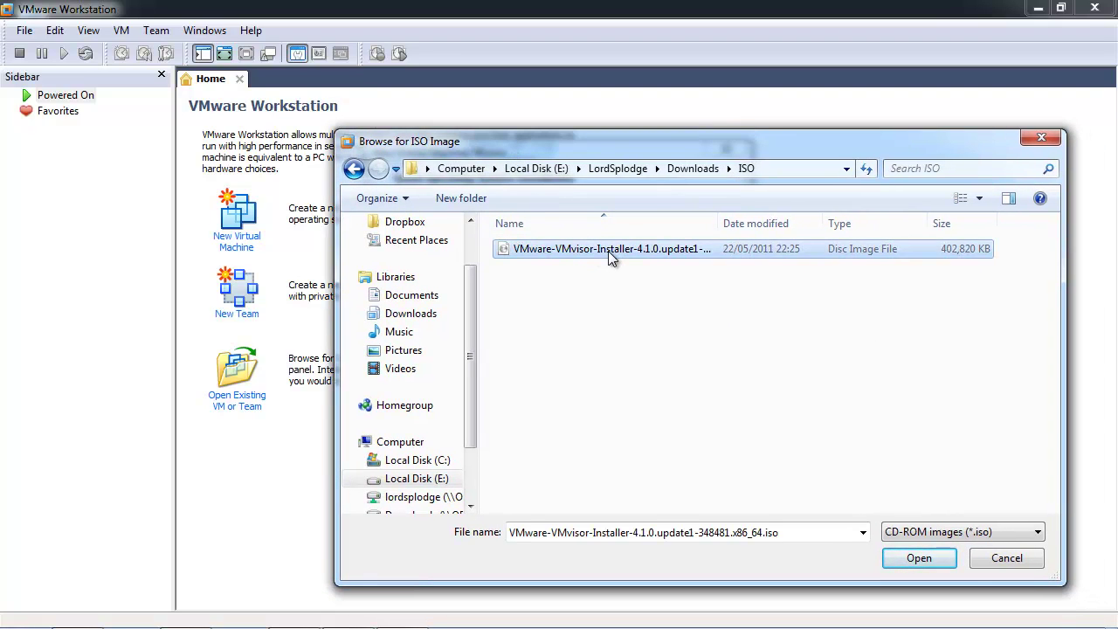
{"action": "left_click", "coordinate": [926, 556]}
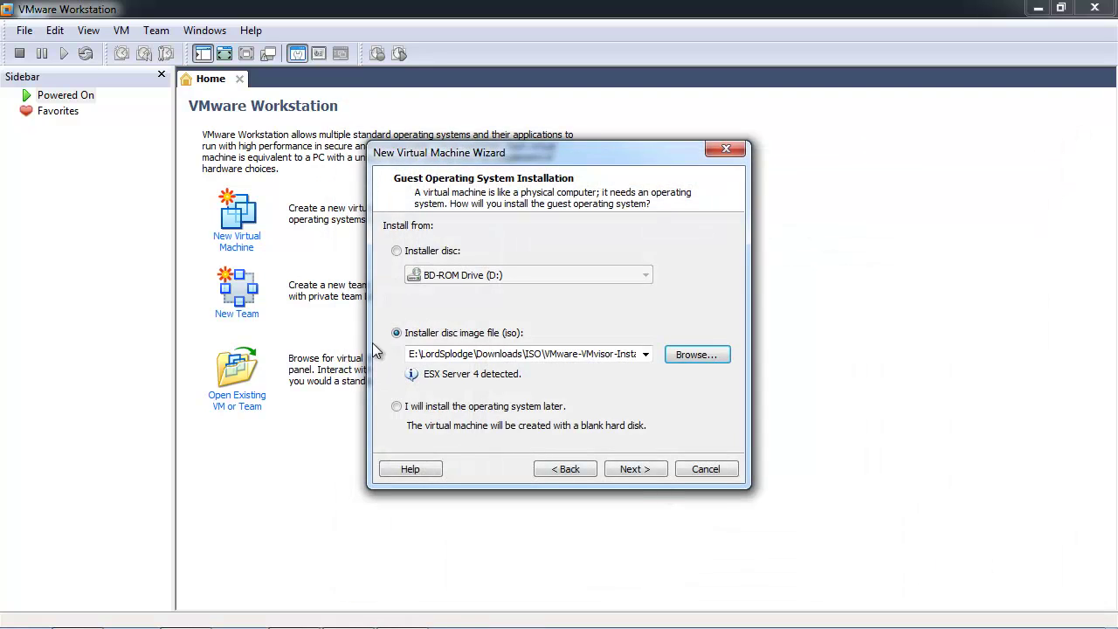
{"action": "left_click", "coordinate": [647, 472]}
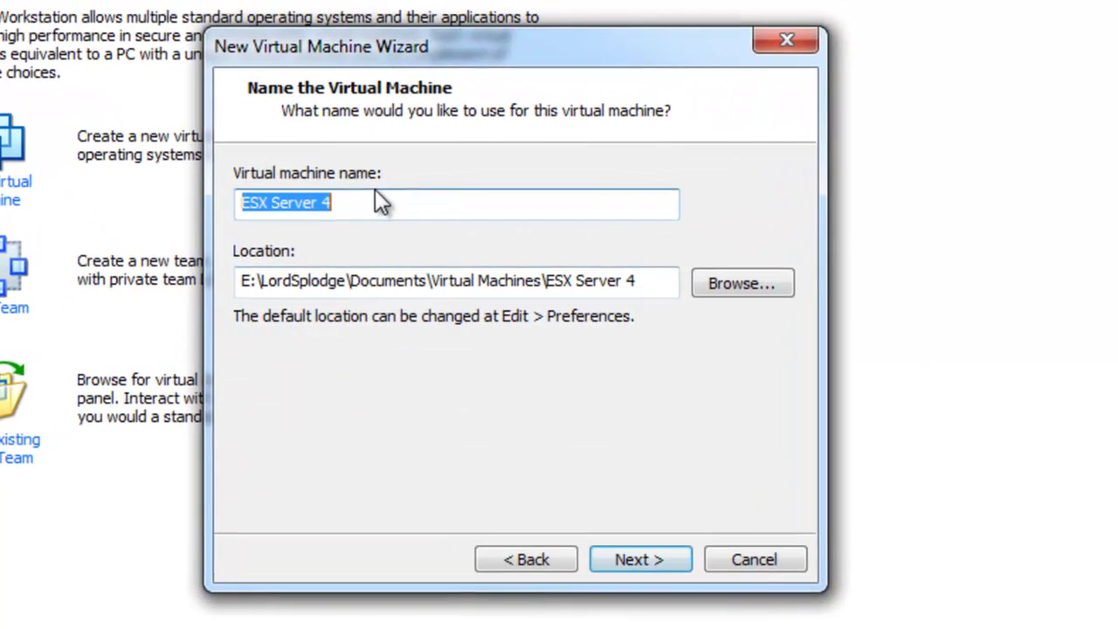
Name the virtual machine "VMware HyperVisor 4.1".
{"action": "left_click", "coordinate": [473, 252]}
{"action": "key", "text": "BackSpace"}
{"action": "key", "text": "BackSpace"}
{"action": "key", "text": "BackSpace"}
{"action": "key", "text": "BackSpace"}
{"action": "key", "text": "BackSpace"}
{"action": "key", "text": "BackSpace"}
{"action": "key", "text": "BackSpace"}
{"action": "key", "text": "BackSpace"}
{"action": "key", "text": "BackSpace"}
{"action": "key", "text": "BackSpace"}
{"action": "key", "text": "BackSpace"}
{"action": "key", "text": "BackSpace"}
{"action": "type", "text": "VMware HyperVisor 4.1"}
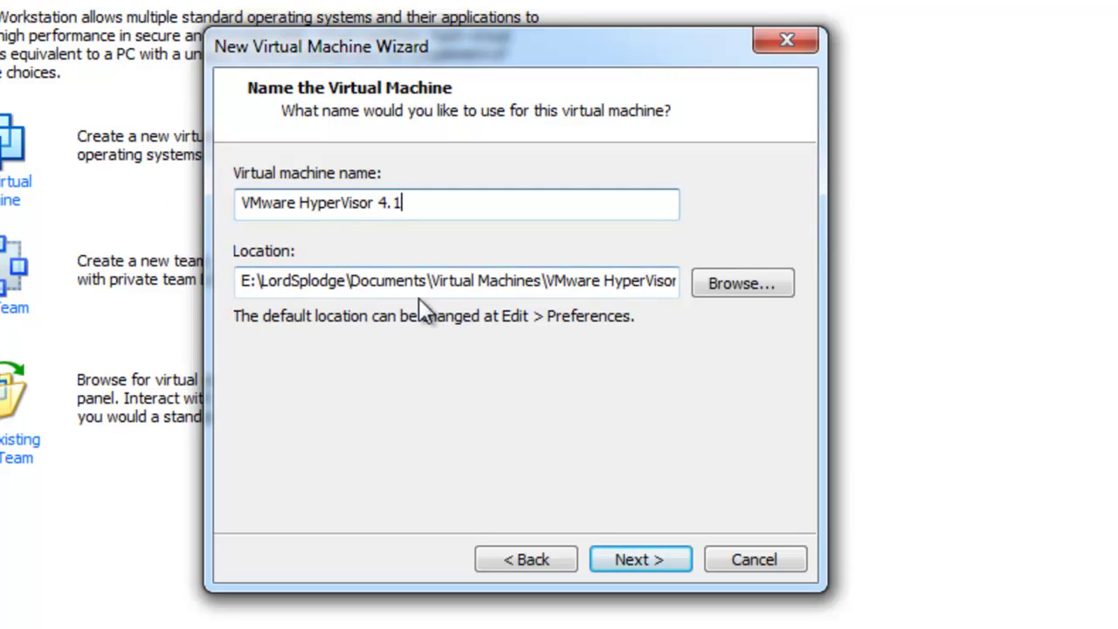
Set the virtual machine's location to E:\Virtual Machines\ESXi.
{"action": "left_click", "coordinate": [775, 287]}
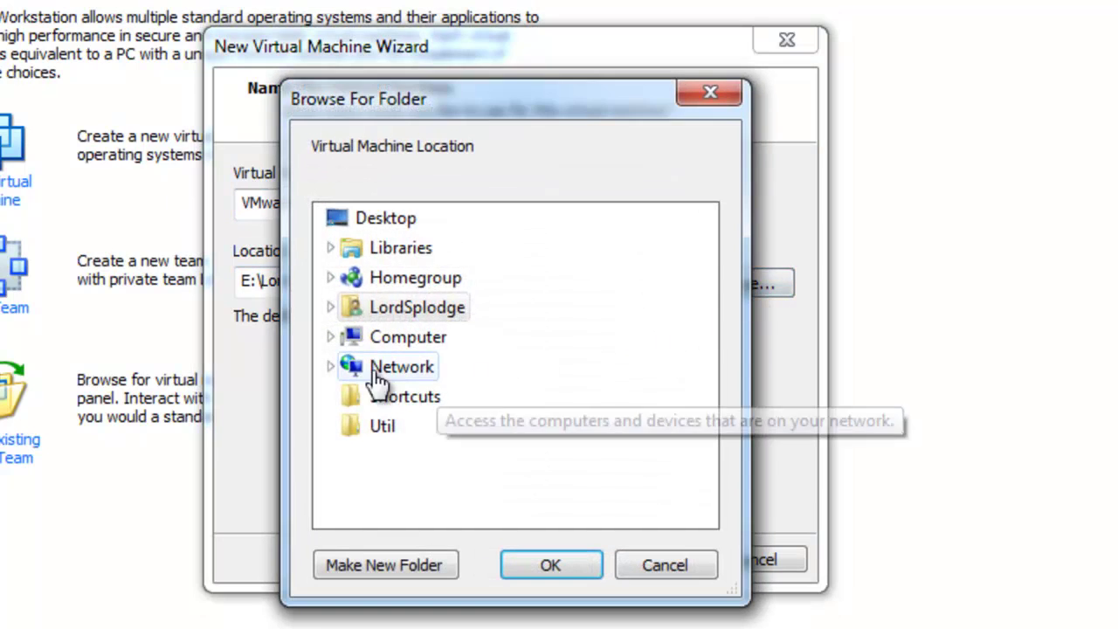
{"action": "left_click", "coordinate": [331, 338]}
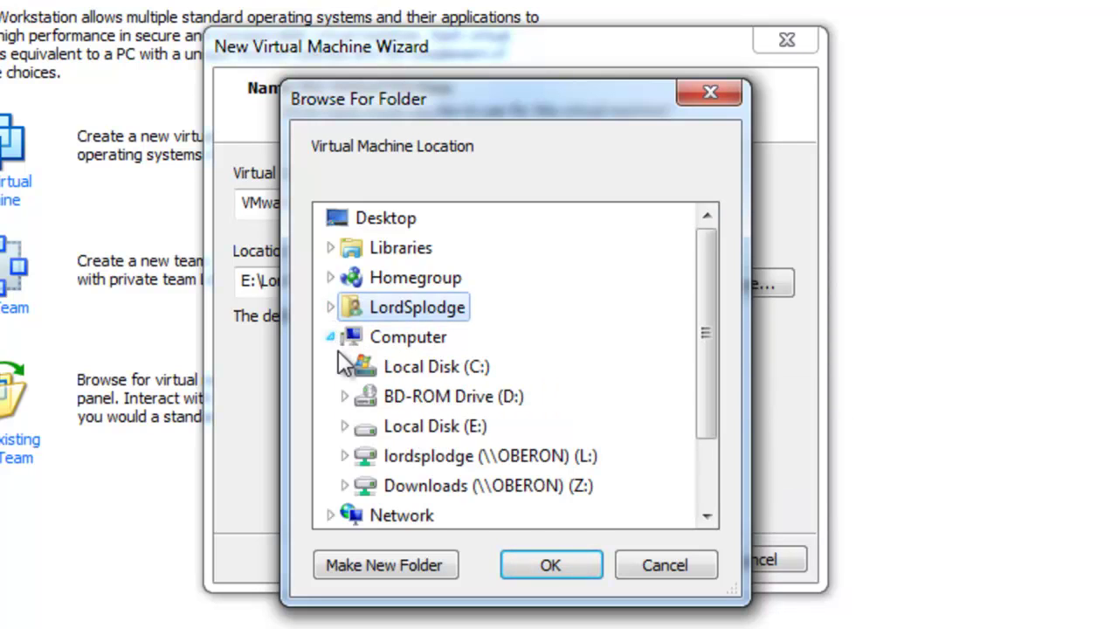
{"action": "left_click", "coordinate": [344, 428]}
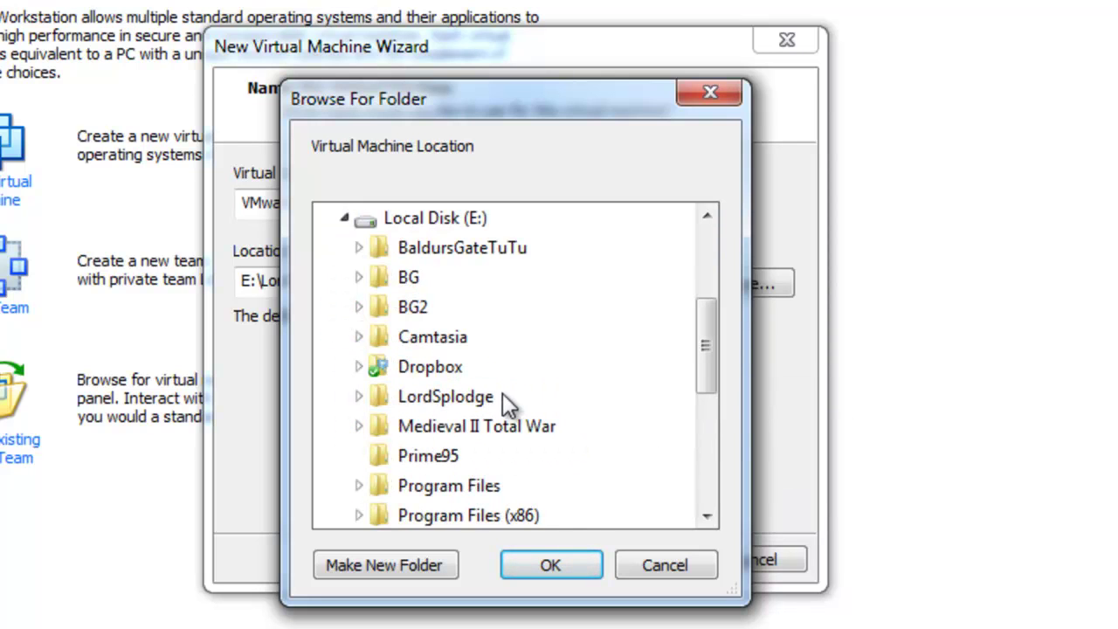
{"action": "scroll", "coordinate": [505, 395], "scroll_direction": "down", "scroll_amount": 1}
{"action": "scroll", "coordinate": [505, 419], "scroll_direction": "down", "scroll_amount": 1}
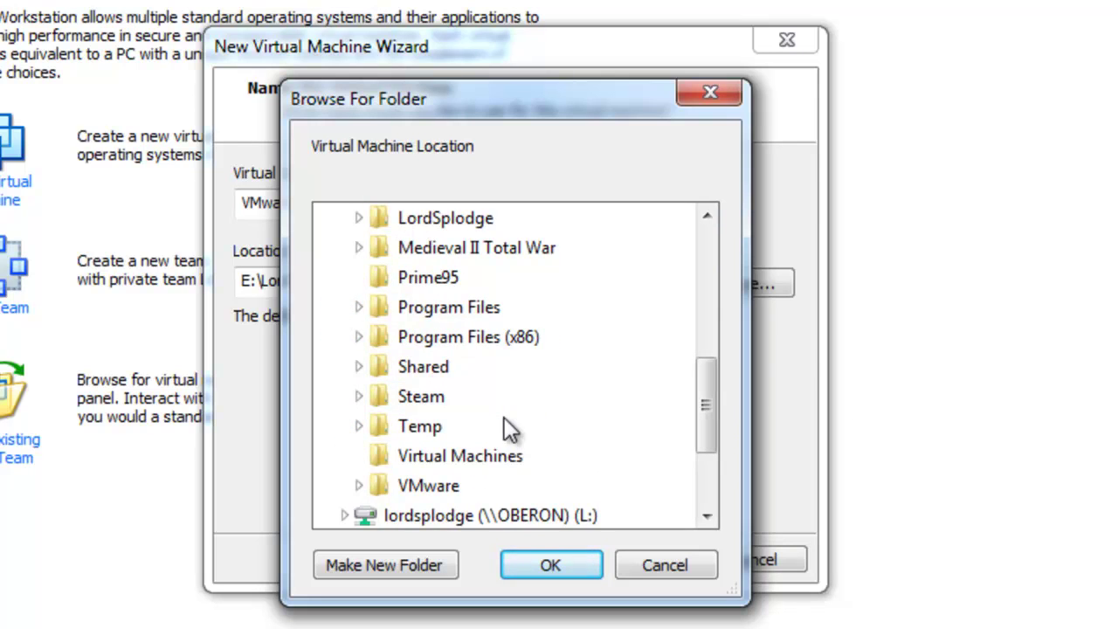
{"action": "left_click", "coordinate": [398, 459]}
{"action": "left_click", "coordinate": [568, 561]}
{"action": "left_click", "coordinate": [410, 290]}
{"action": "type", "text": "\\"}
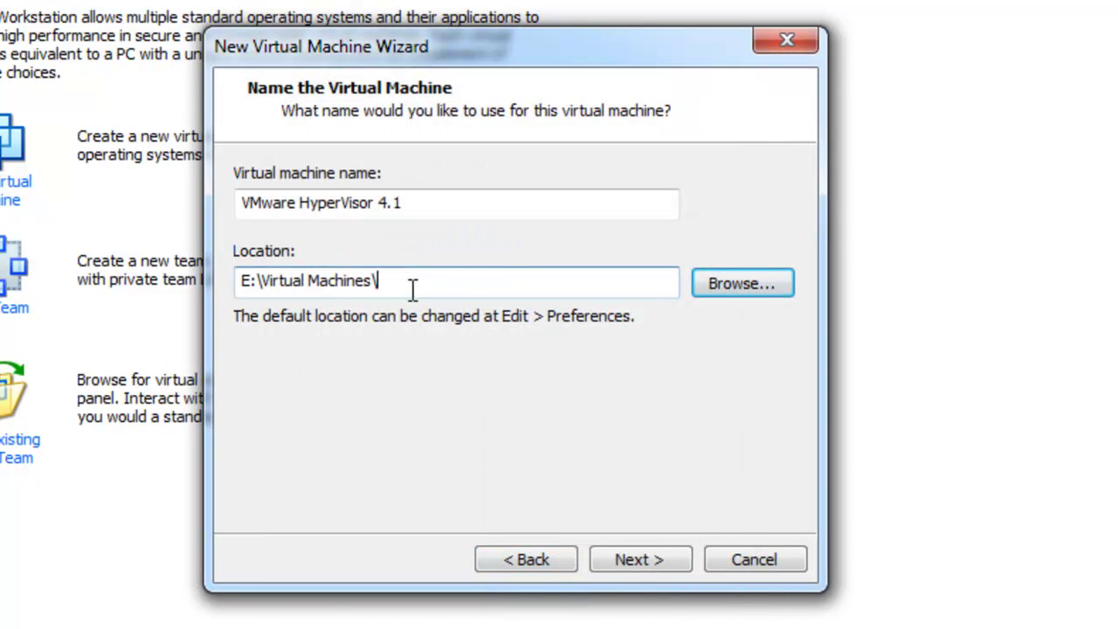
{"action": "type", "text": "ESXi"}
{"action": "left_click", "coordinate": [648, 559]}
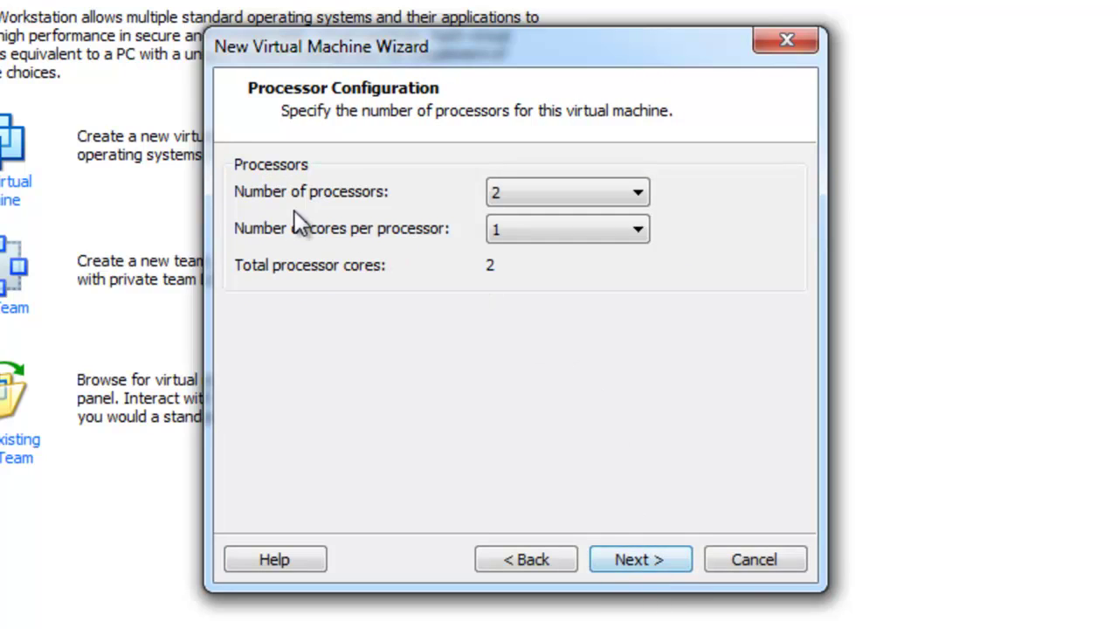
Configure one processor with 4 cores per processor and accept 2048 MB of memory for the virtual machine.
{"action": "left_click", "coordinate": [517, 194]}
{"action": "left_click", "coordinate": [522, 219]}
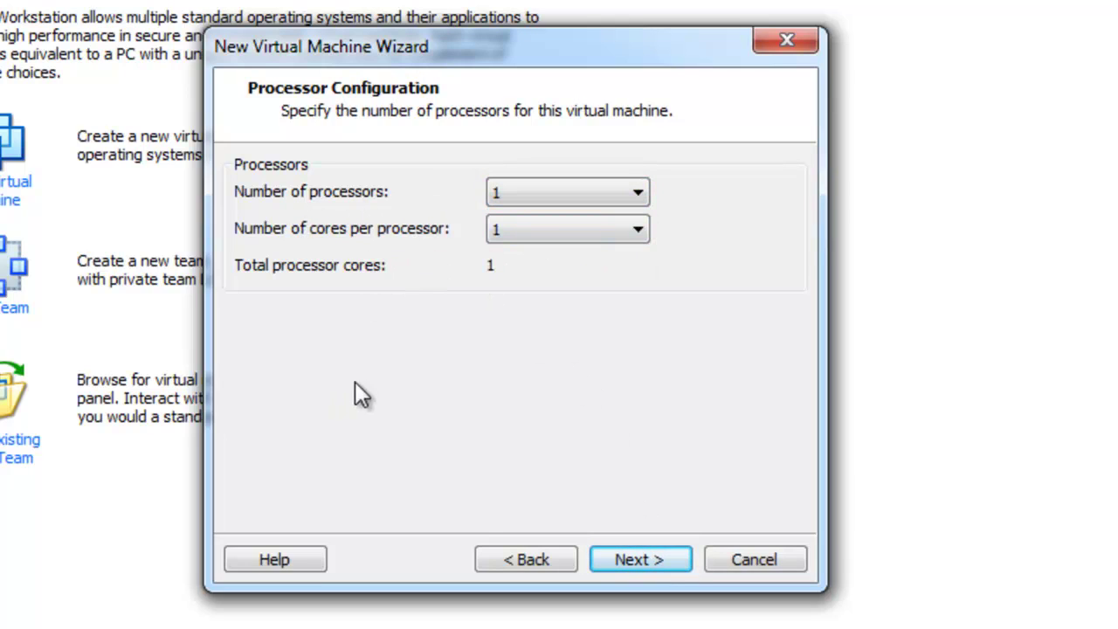
{"action": "left_click", "coordinate": [554, 230]}
{"action": "left_click", "coordinate": [577, 290]}
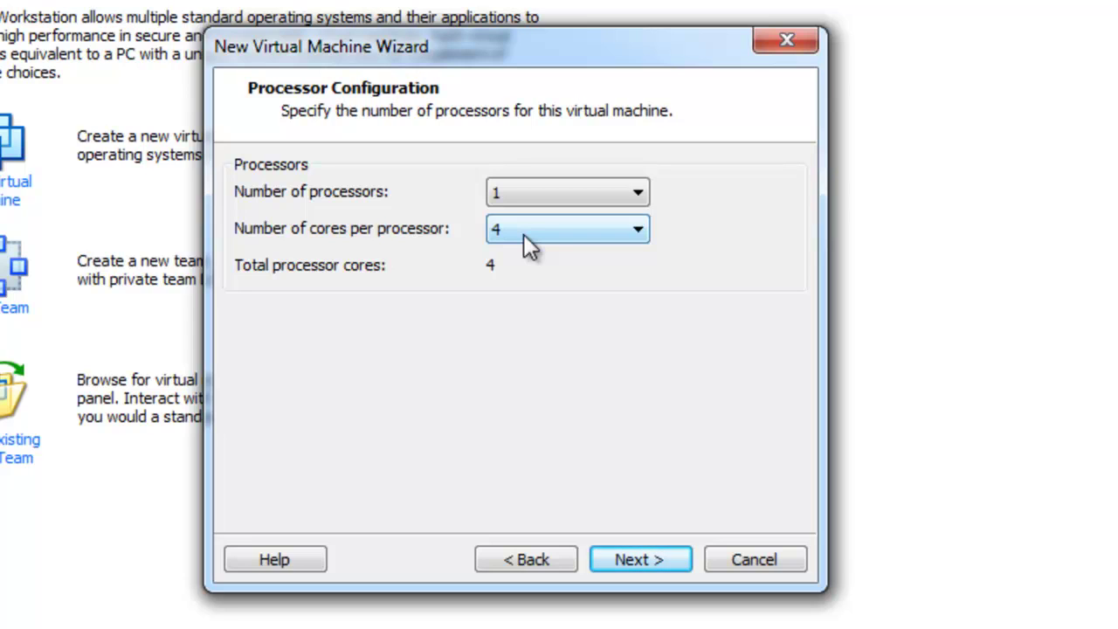
{"action": "left_click", "coordinate": [661, 566]}
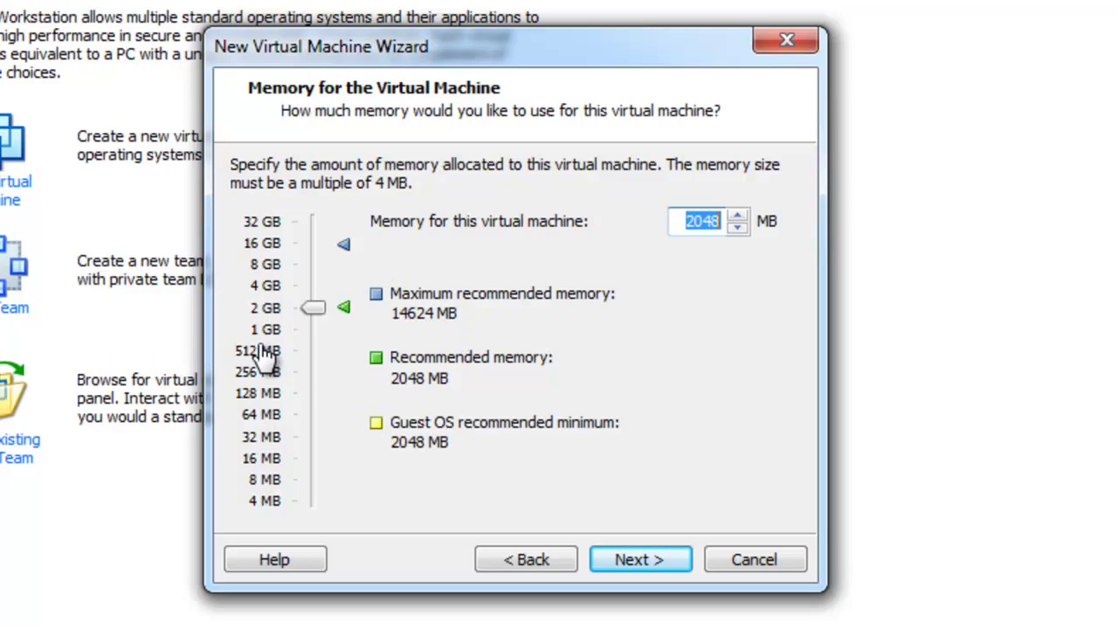
{"action": "left_click", "coordinate": [669, 556]}
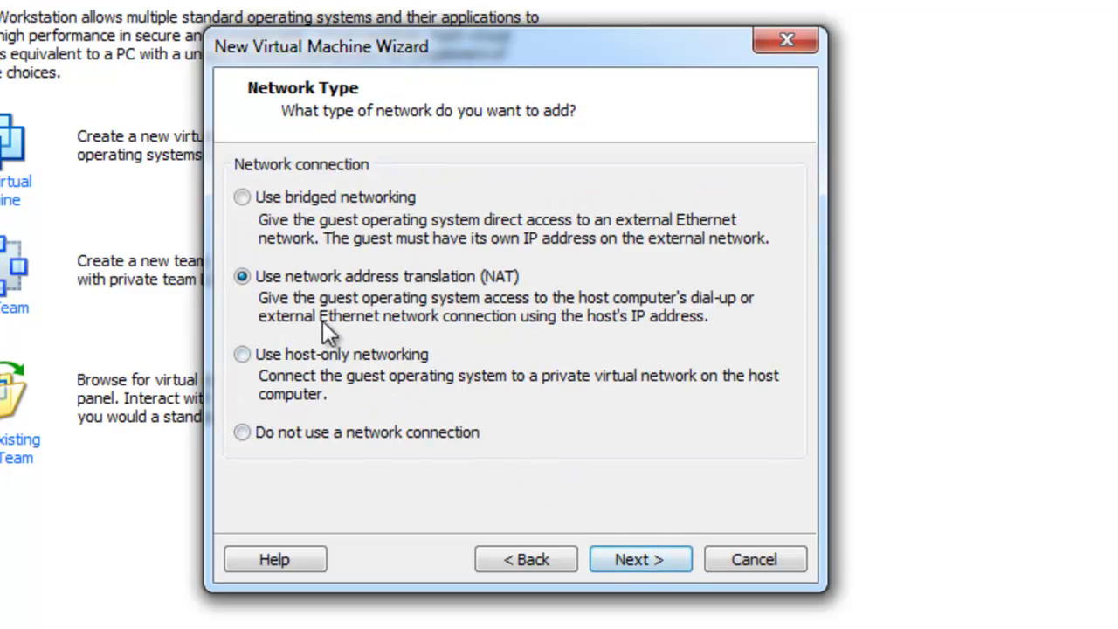
Choose bridged networking for the virtual machine and keep LSI Logic as the SCSI controller type.
{"action": "left_click", "coordinate": [375, 197]}
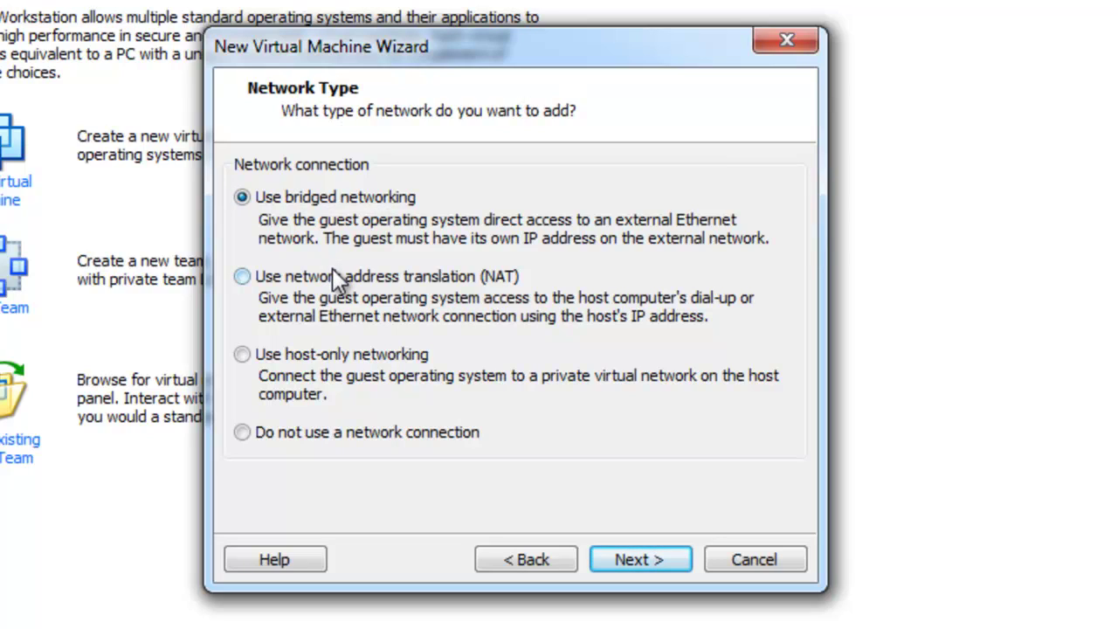
{"action": "left_click", "coordinate": [285, 359]}
{"action": "left_click", "coordinate": [325, 274]}
{"action": "left_click", "coordinate": [332, 207]}
{"action": "left_click", "coordinate": [648, 551]}
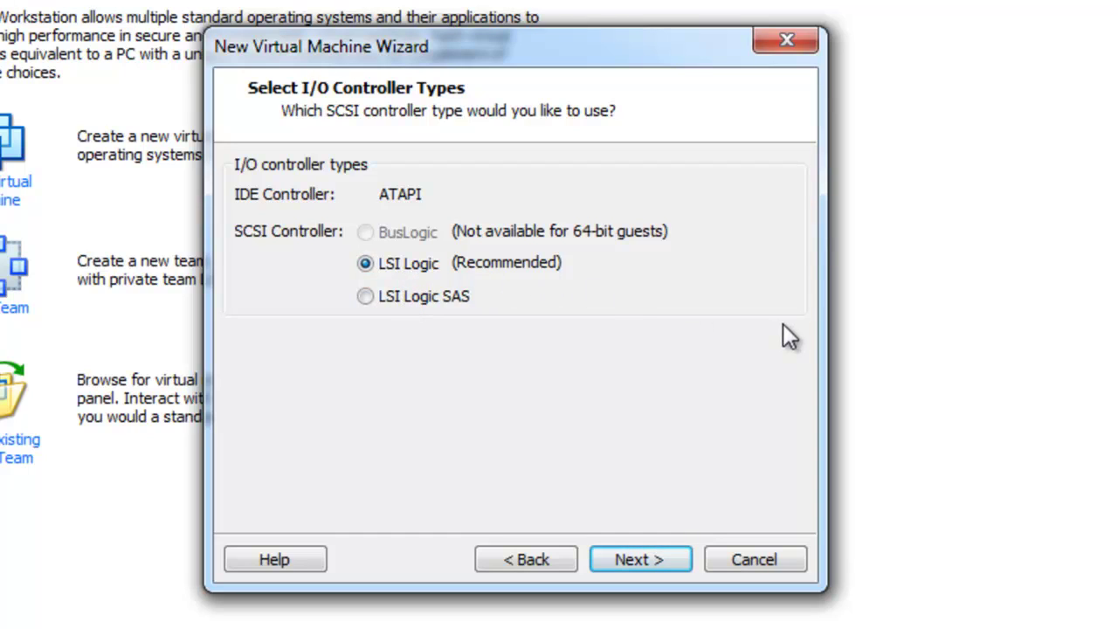
{"action": "left_click", "coordinate": [673, 567]}
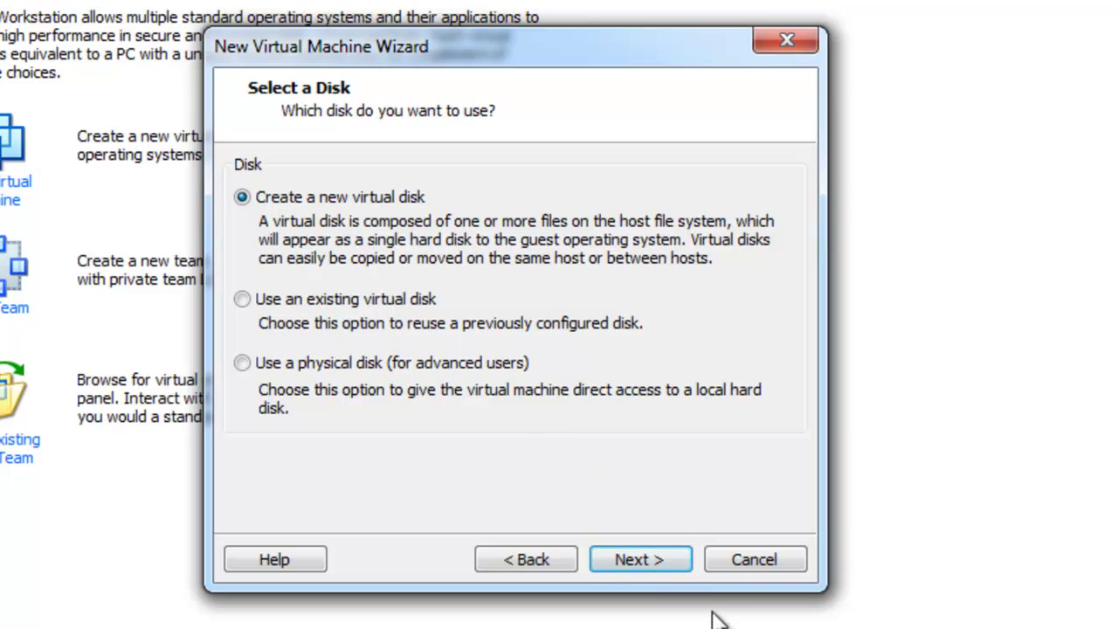
Create a new 40 GB SCSI virtual disk without preallocated space, stored as the single file VMware HyperVisor 4.1.vmdk.
{"action": "left_click", "coordinate": [661, 559]}
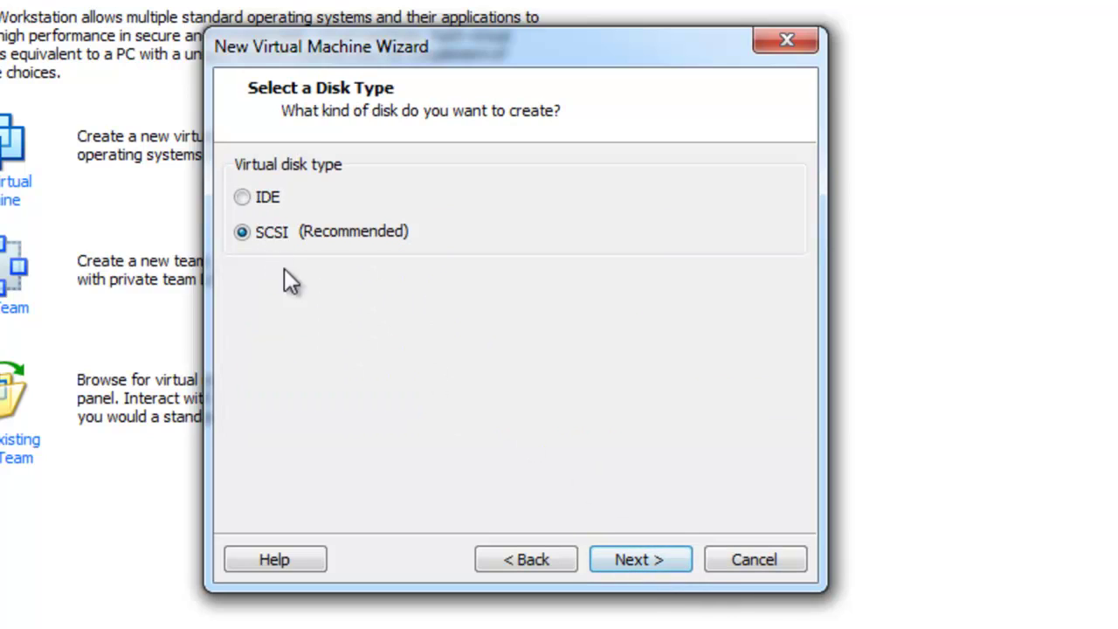
{"action": "left_click", "coordinate": [650, 562]}
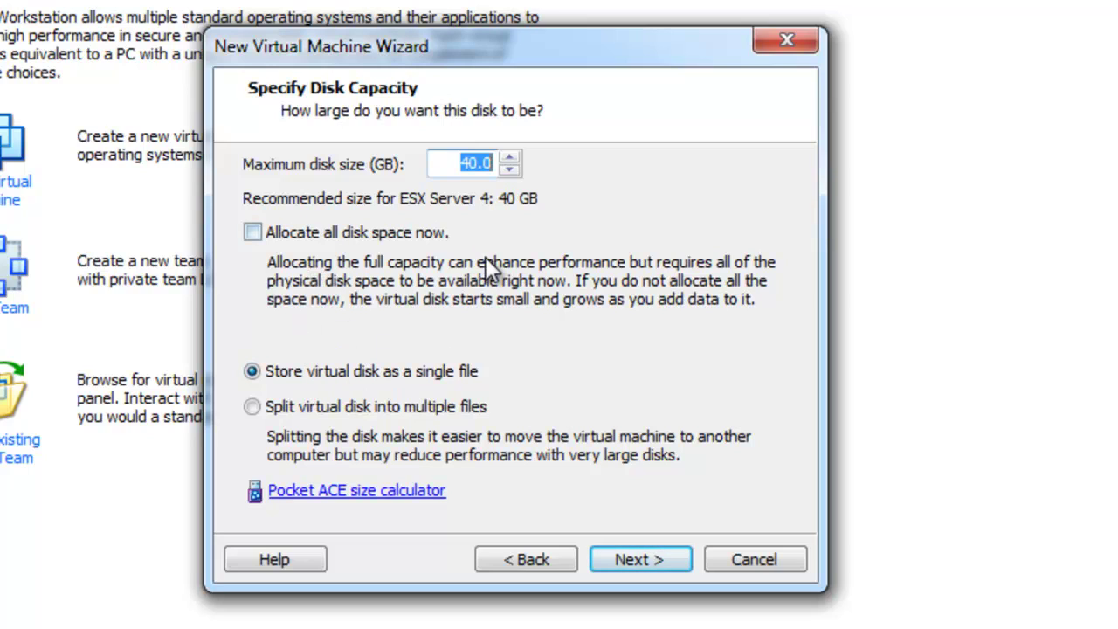
{"action": "left_click", "coordinate": [326, 235]}
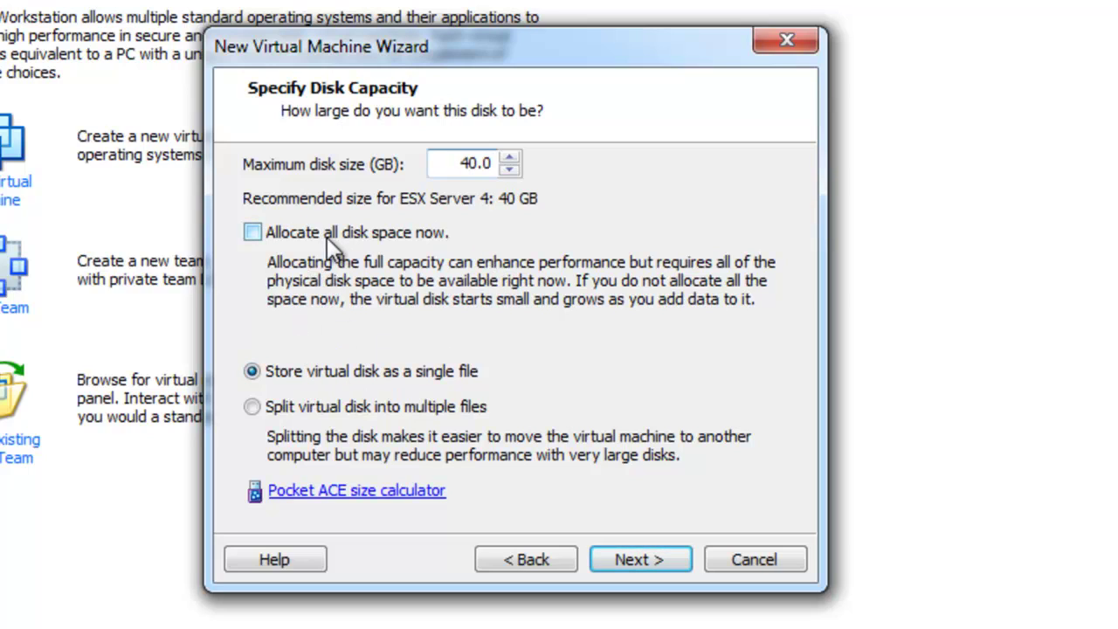
{"action": "left_click", "coordinate": [260, 236]}
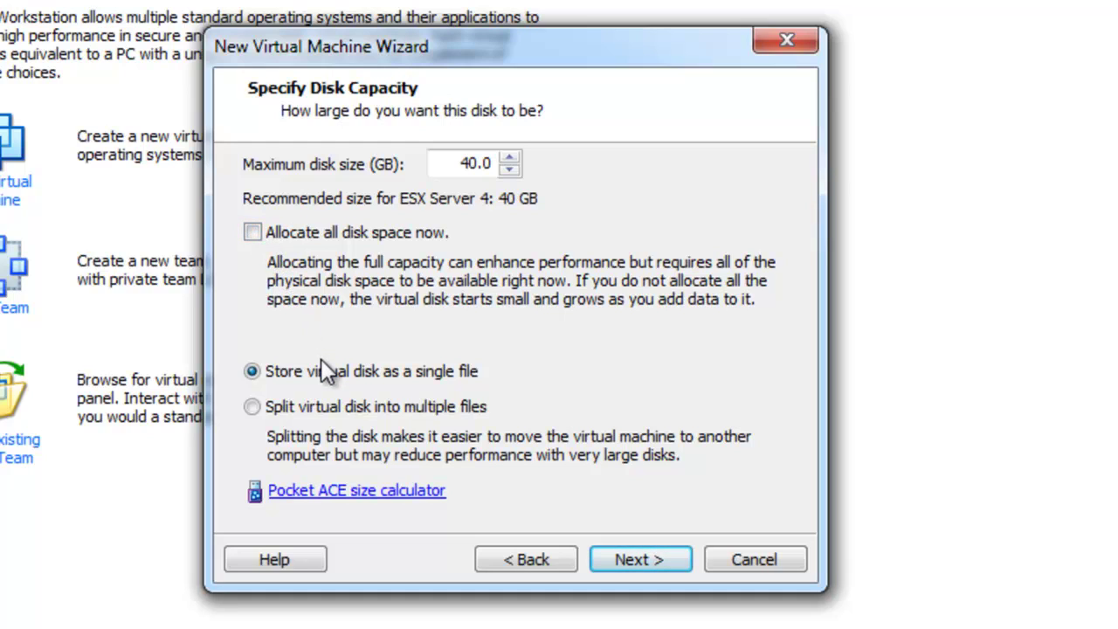
{"action": "left_click", "coordinate": [666, 557]}
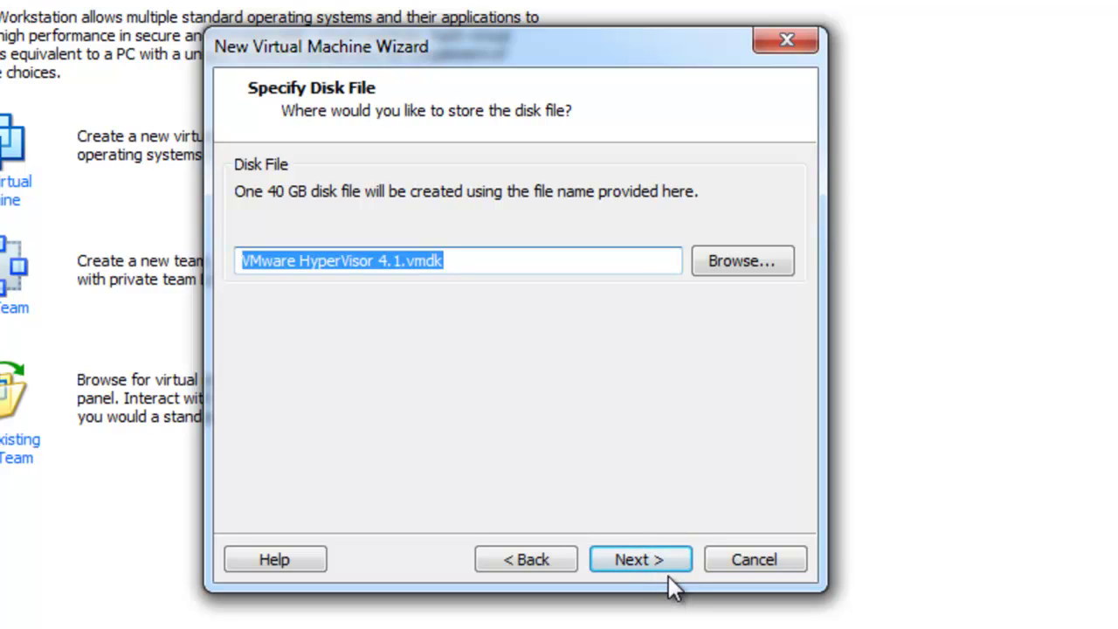
{"action": "left_click", "coordinate": [668, 562]}
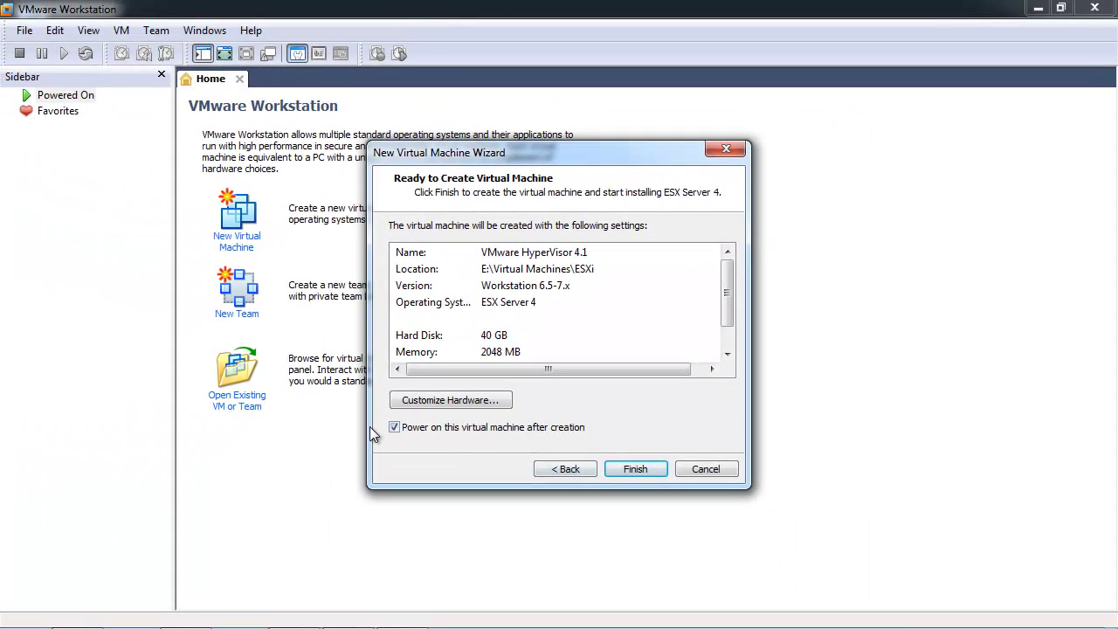
Turn off automatic power-on after creation and review the virtual machine's processor, CD/DVD and network adapter hardware settings.
{"action": "left_click", "coordinate": [394, 428]}
{"action": "left_click", "coordinate": [486, 401]}
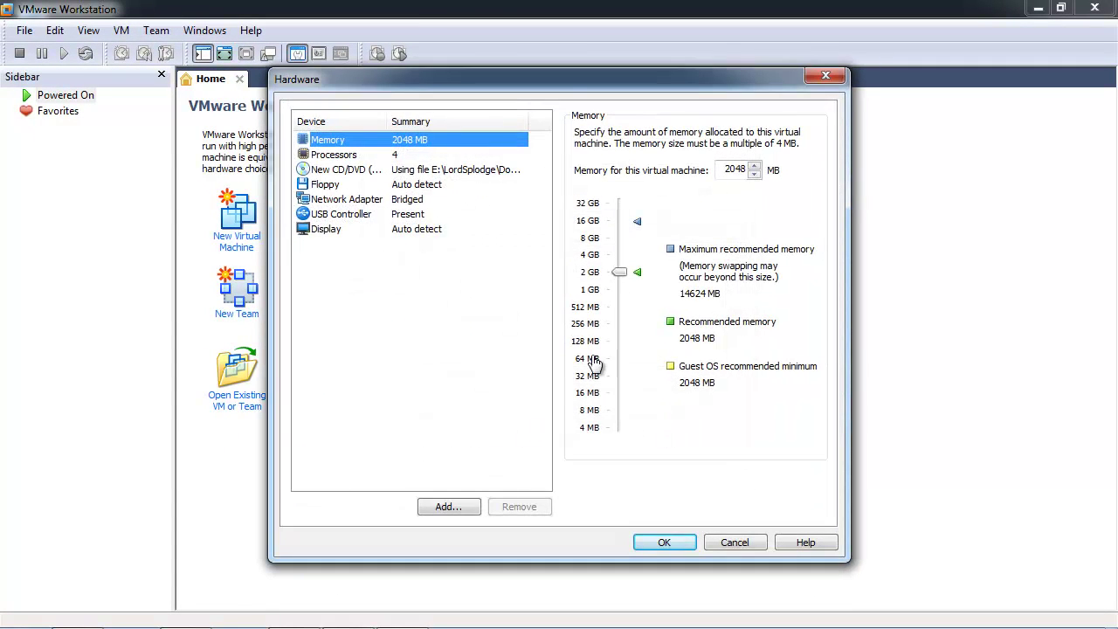
{"action": "left_click", "coordinate": [345, 156]}
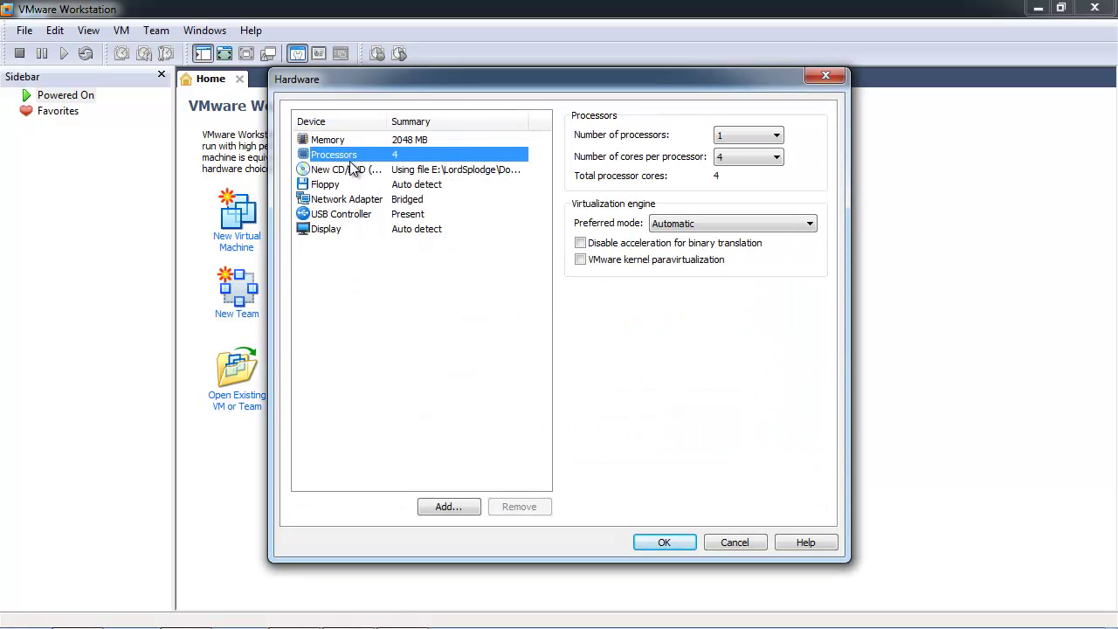
{"action": "left_click", "coordinate": [354, 171]}
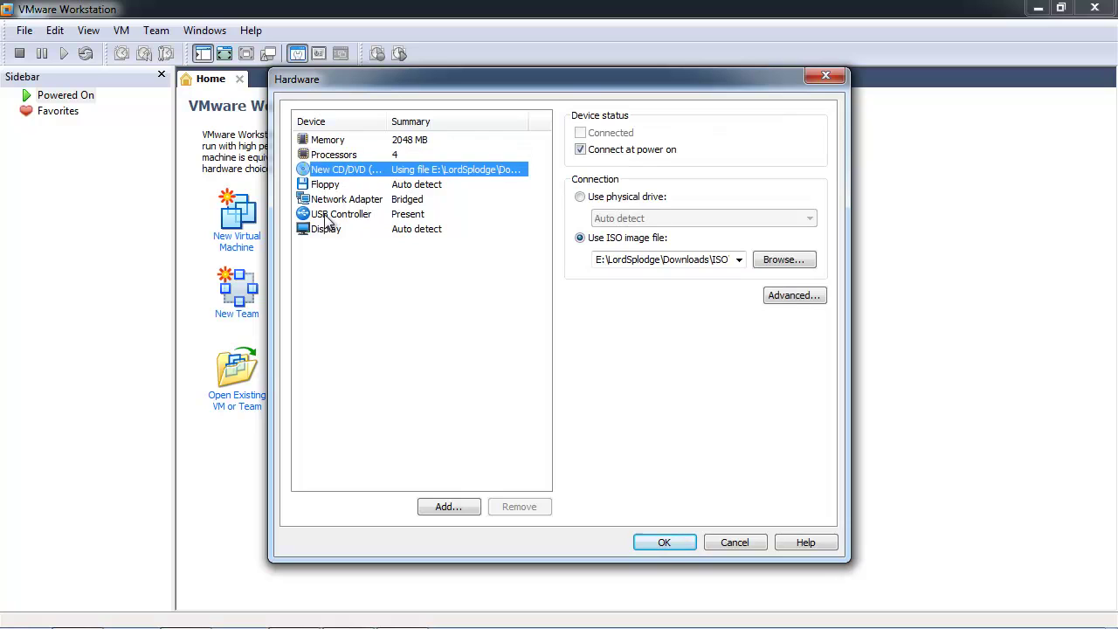
{"action": "left_click", "coordinate": [341, 201]}
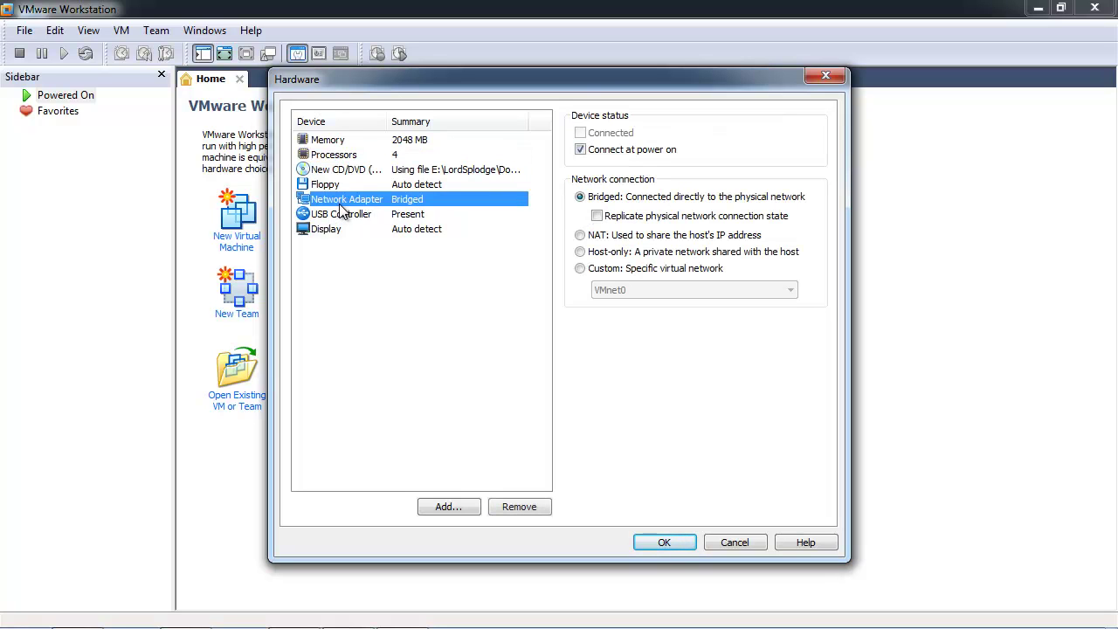
Add a second network adapter to the virtual machine with a bridged connection.
{"action": "left_click", "coordinate": [447, 507]}
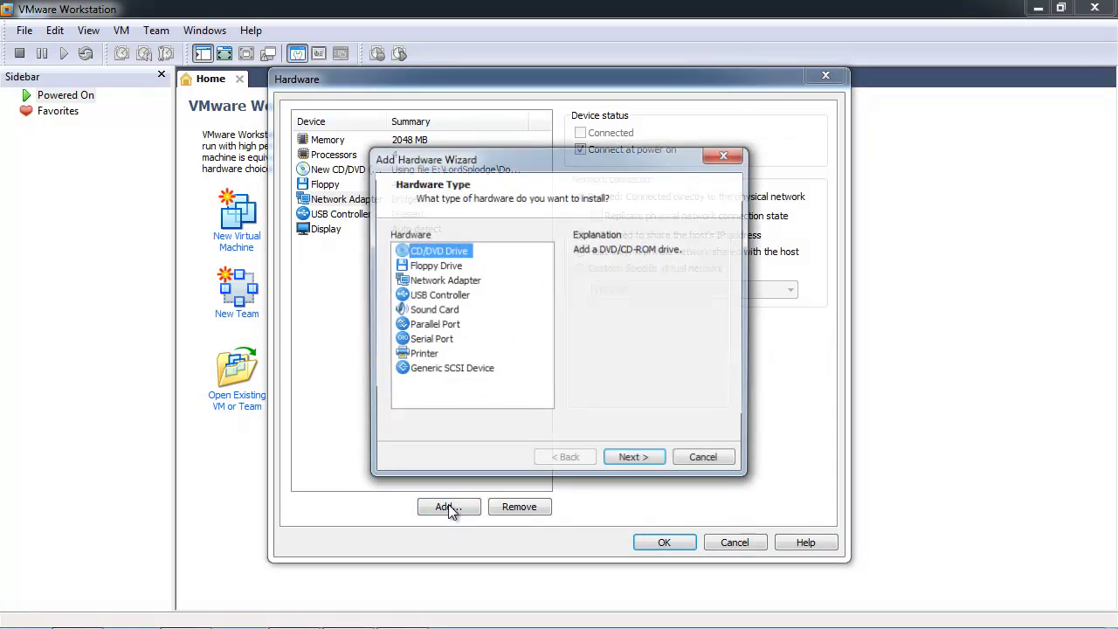
{"action": "left_click", "coordinate": [444, 281]}
{"action": "left_click", "coordinate": [640, 465]}
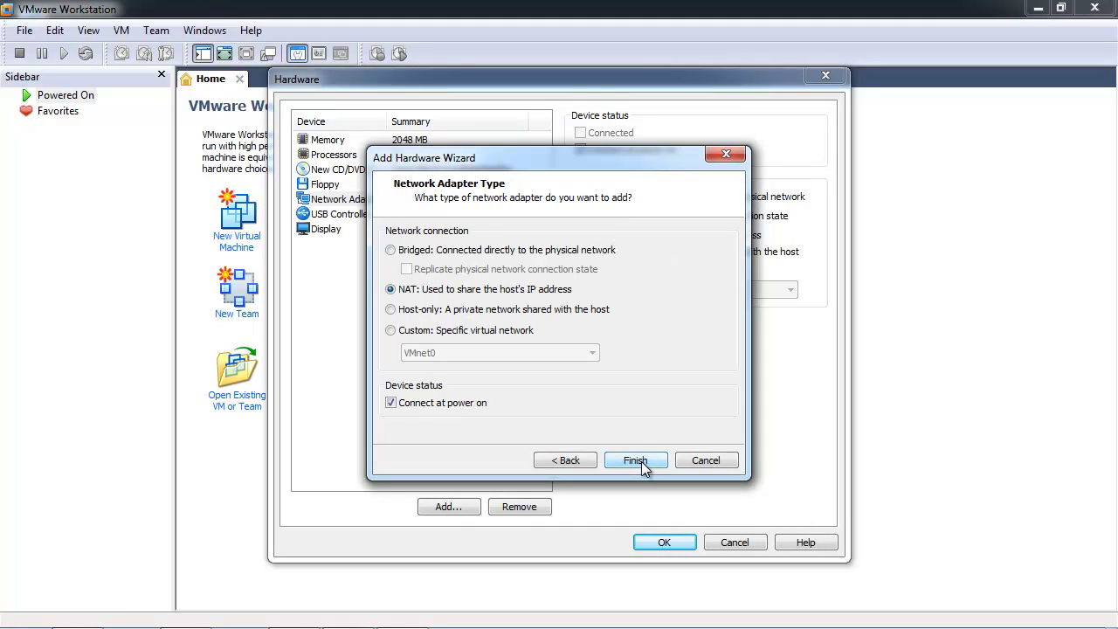
{"action": "left_click", "coordinate": [403, 251]}
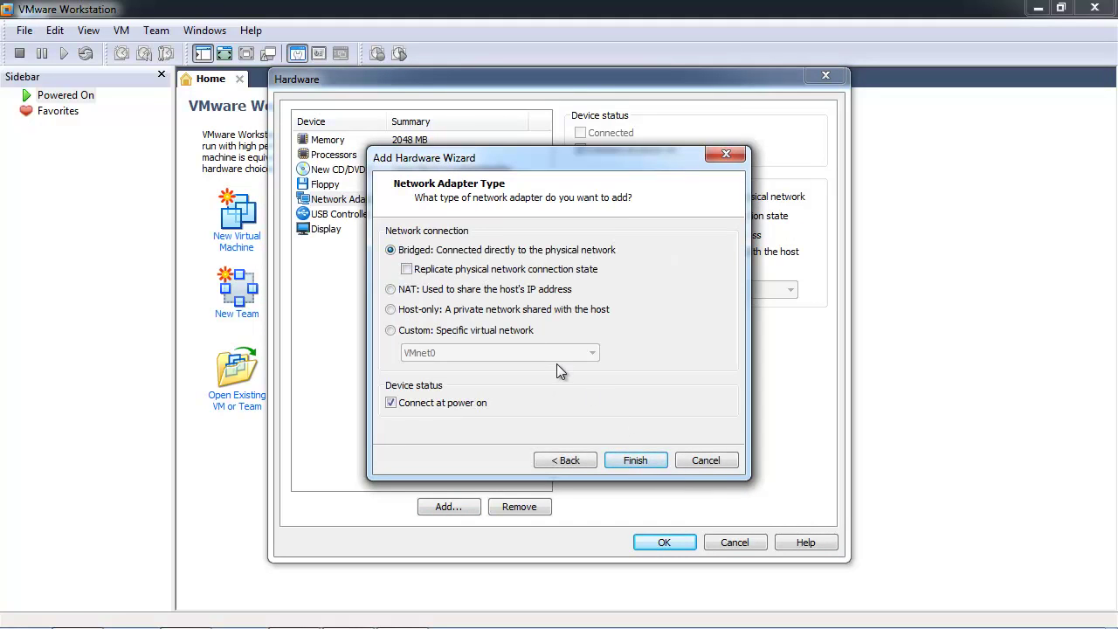
{"action": "left_click", "coordinate": [635, 459]}
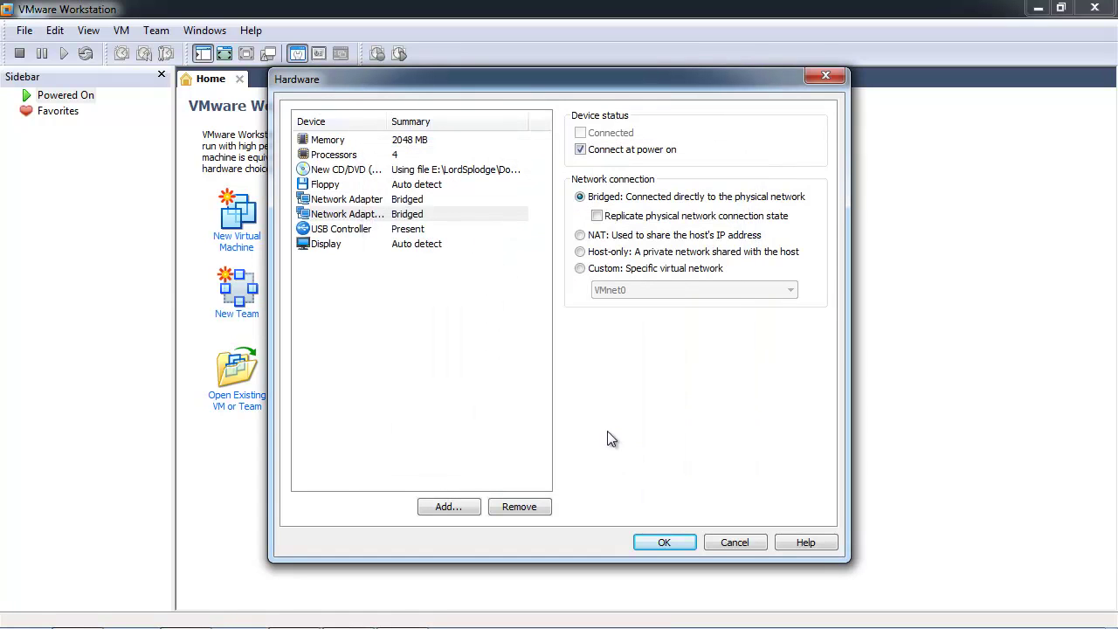
Add a third network adapter to the virtual machine with a bridged connection.
{"action": "left_click", "coordinate": [448, 508]}
{"action": "left_click", "coordinate": [442, 280]}
{"action": "left_click", "coordinate": [638, 460]}
{"action": "left_click", "coordinate": [391, 249]}
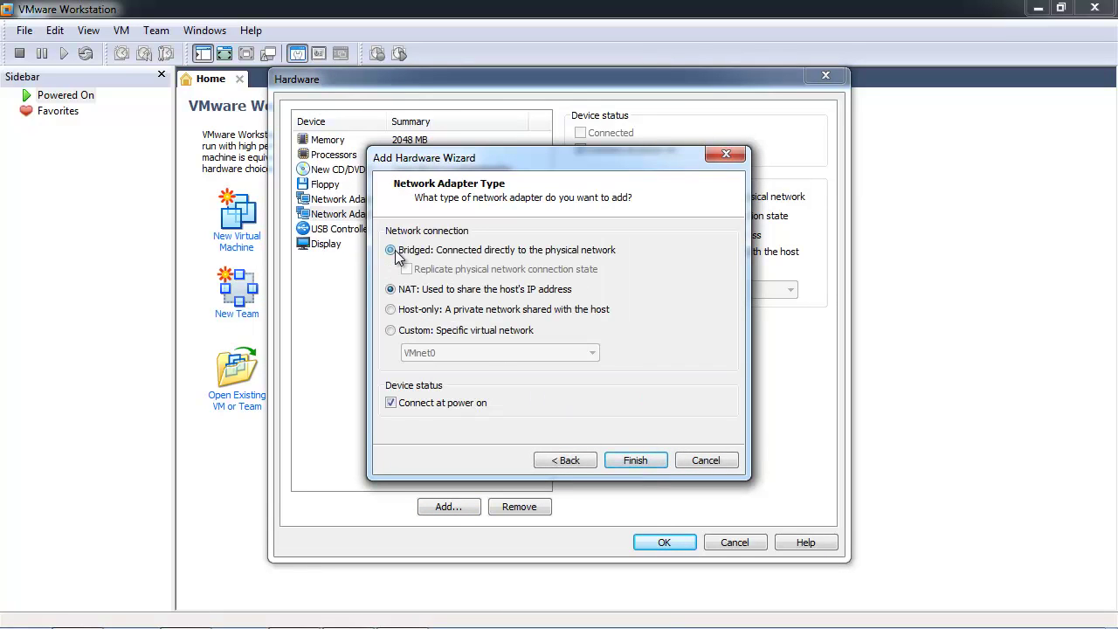
{"action": "left_click", "coordinate": [636, 461]}
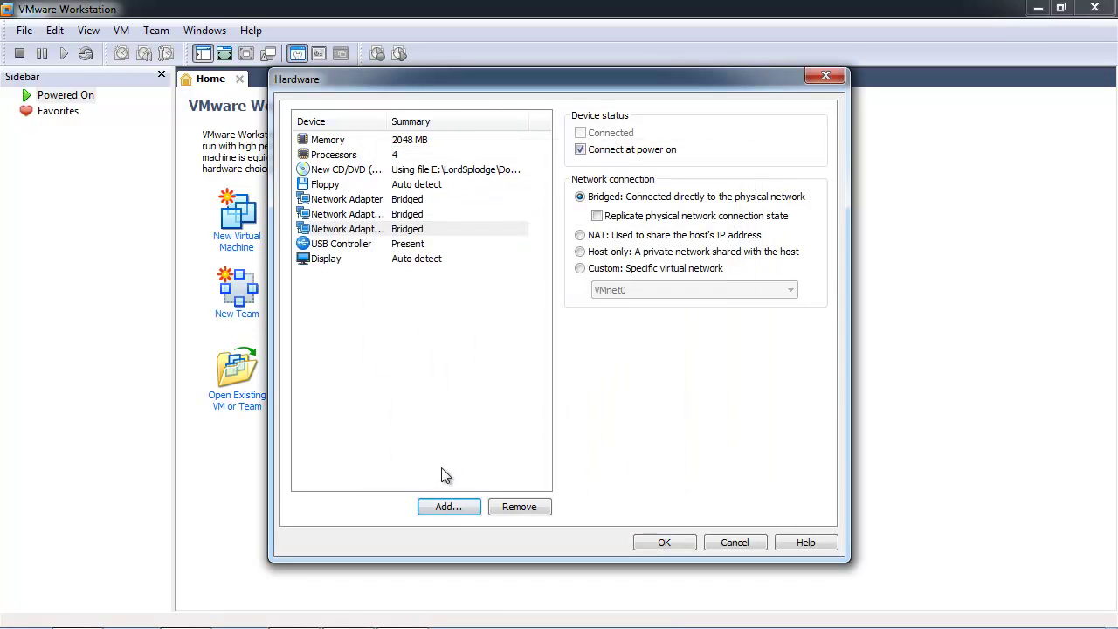
Add a fourth network adapter to the virtual machine with a bridged connection.
{"action": "left_click", "coordinate": [452, 508]}
{"action": "left_click", "coordinate": [411, 282]}
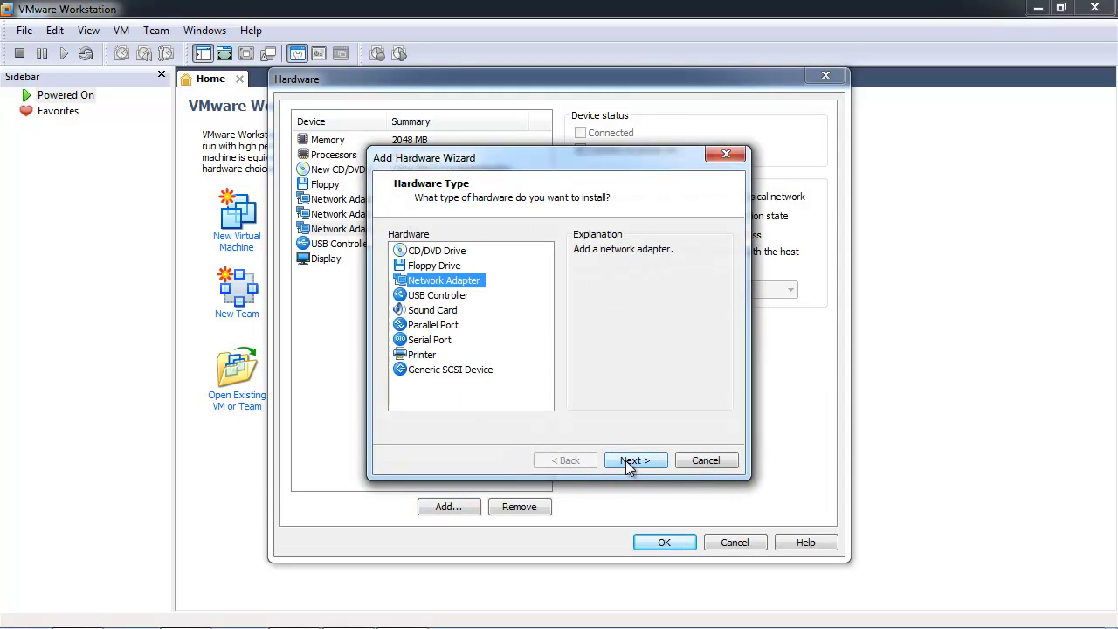
{"action": "left_click", "coordinate": [625, 463]}
{"action": "left_click", "coordinate": [404, 251]}
{"action": "left_click", "coordinate": [638, 461]}
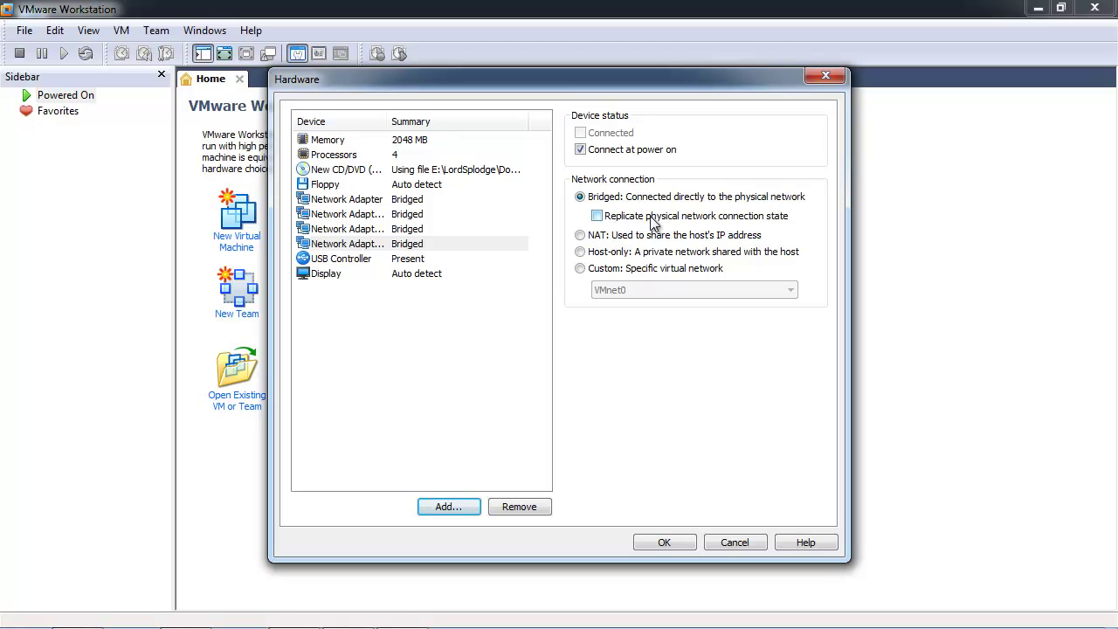
Try replicating the physical network connection state on the fourth network adapter and review the other three adapters' settings.
{"action": "left_click", "coordinate": [597, 216]}
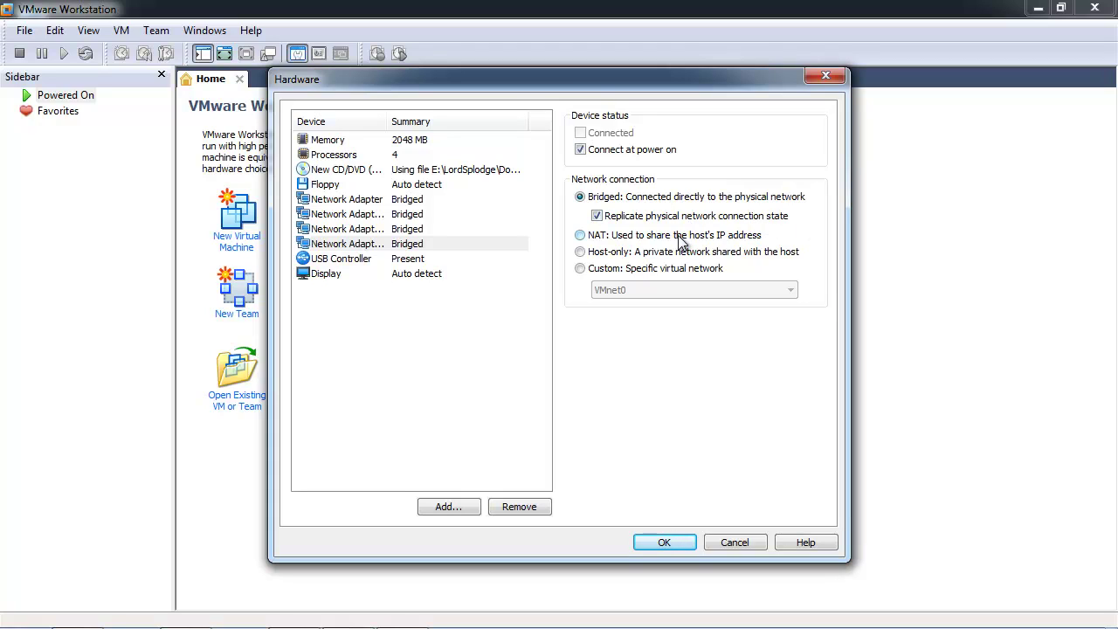
{"action": "left_click", "coordinate": [598, 216]}
{"action": "left_click", "coordinate": [417, 229]}
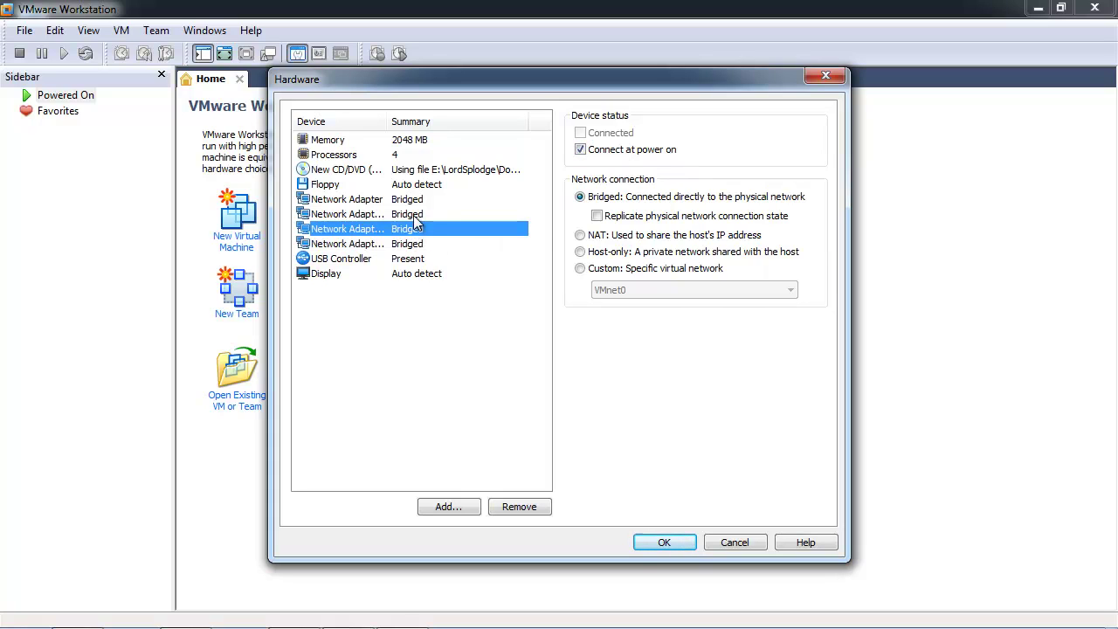
{"action": "left_click", "coordinate": [423, 211]}
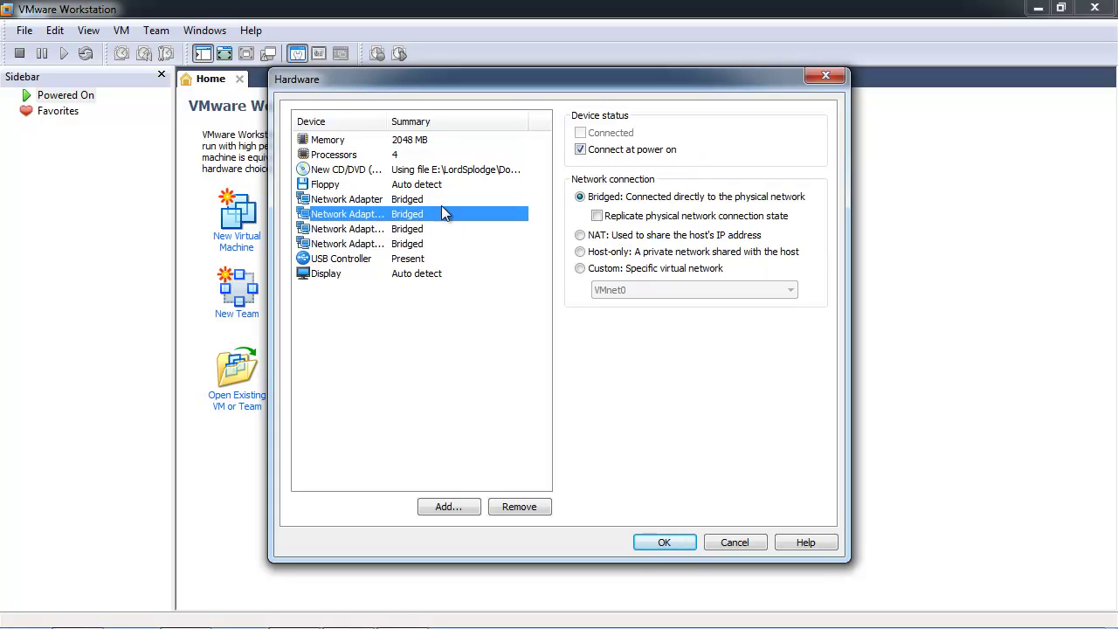
{"action": "left_click", "coordinate": [425, 201]}
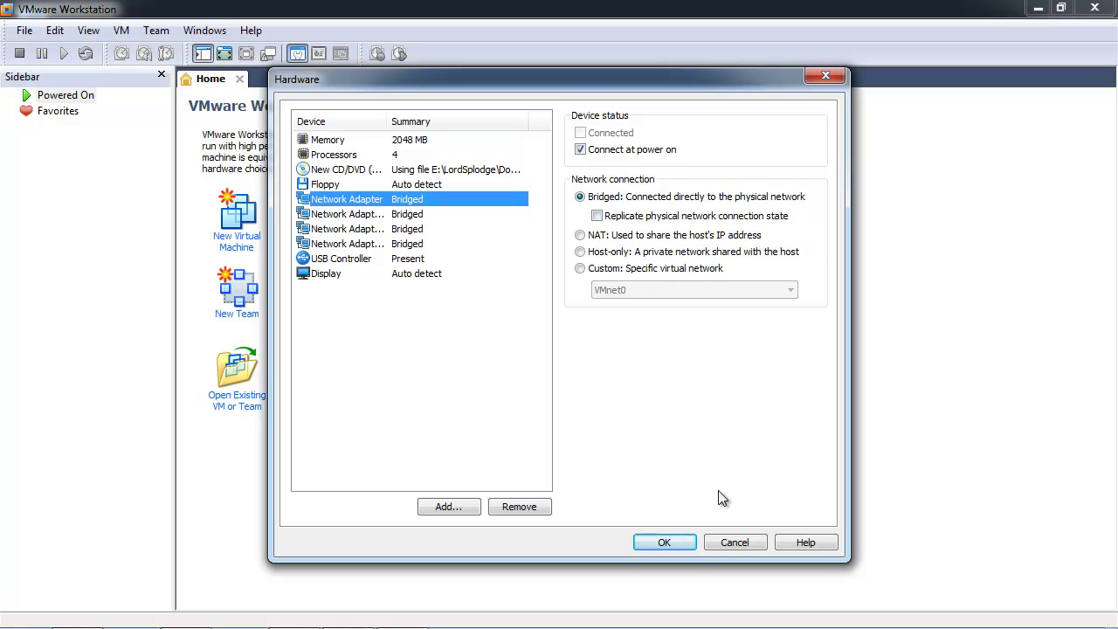
Accept the customized hardware to finish creating the virtual machine, and power on VMware HyperVisor 4.1.
{"action": "left_click", "coordinate": [666, 543]}
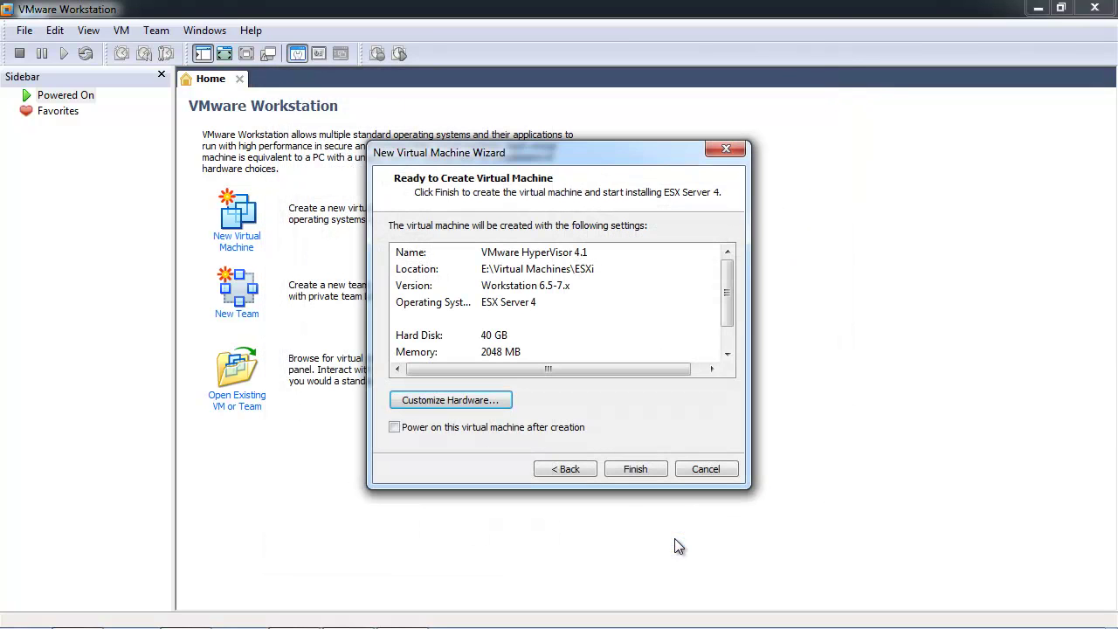
{"action": "left_click", "coordinate": [635, 470]}
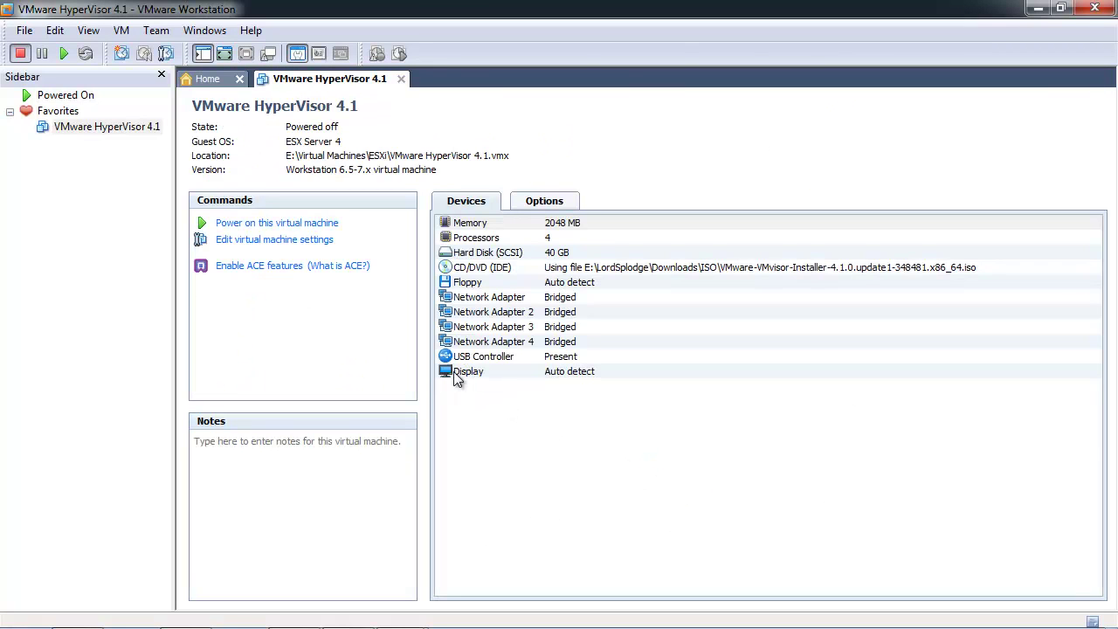
{"action": "right_click", "coordinate": [77, 131]}
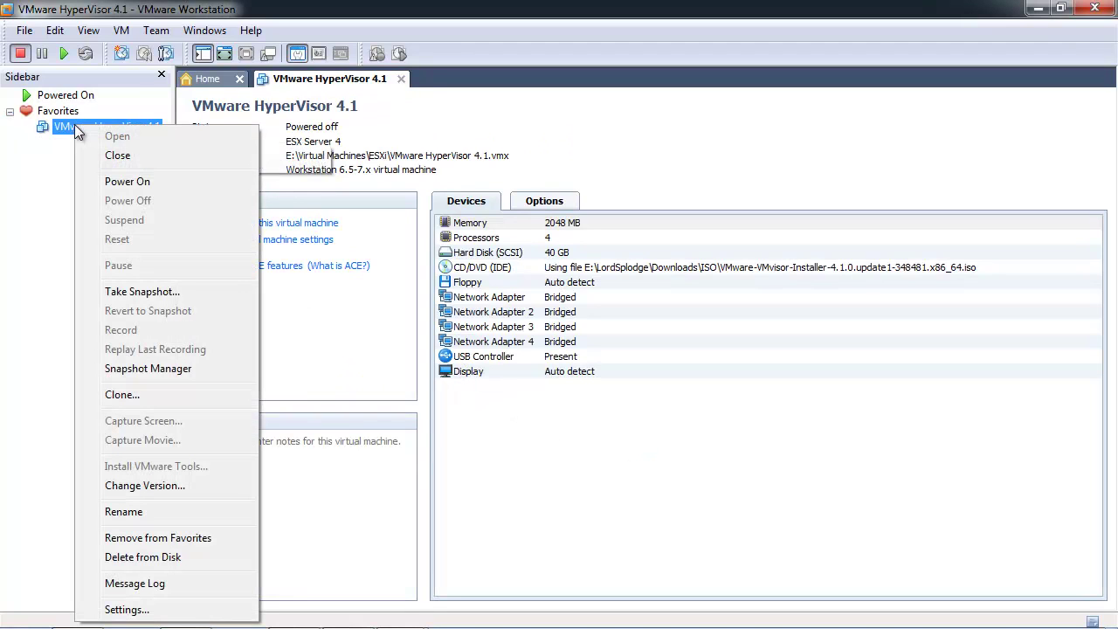
{"action": "left_click", "coordinate": [145, 185]}
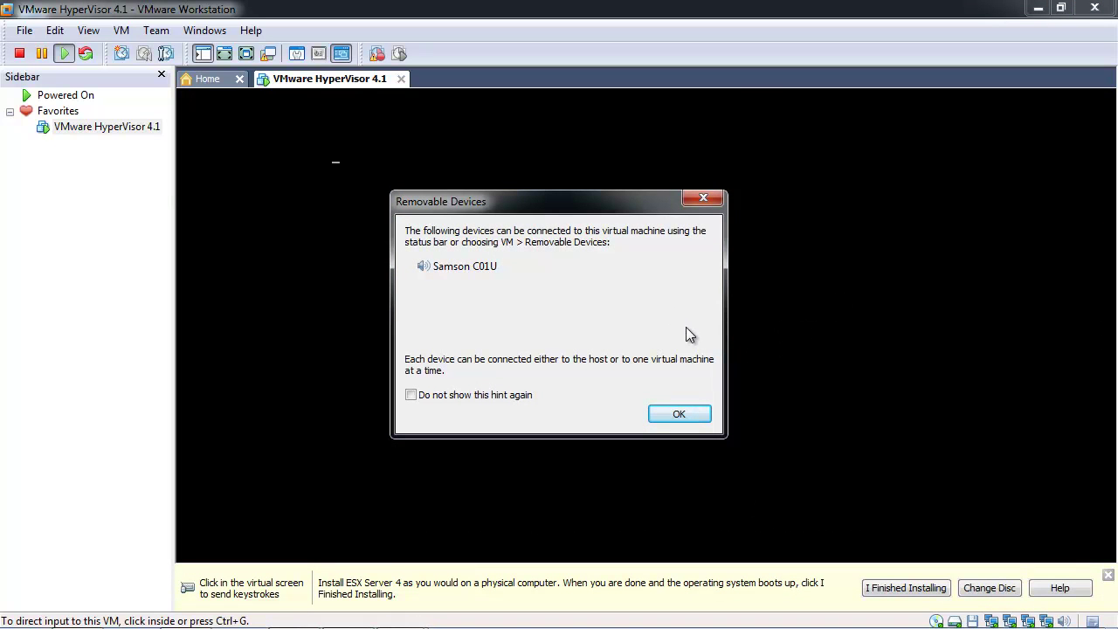
Dismiss the removable devices hint permanently and boot the ESXi Installer from the VMvisor boot menu.
{"action": "left_click", "coordinate": [447, 395]}
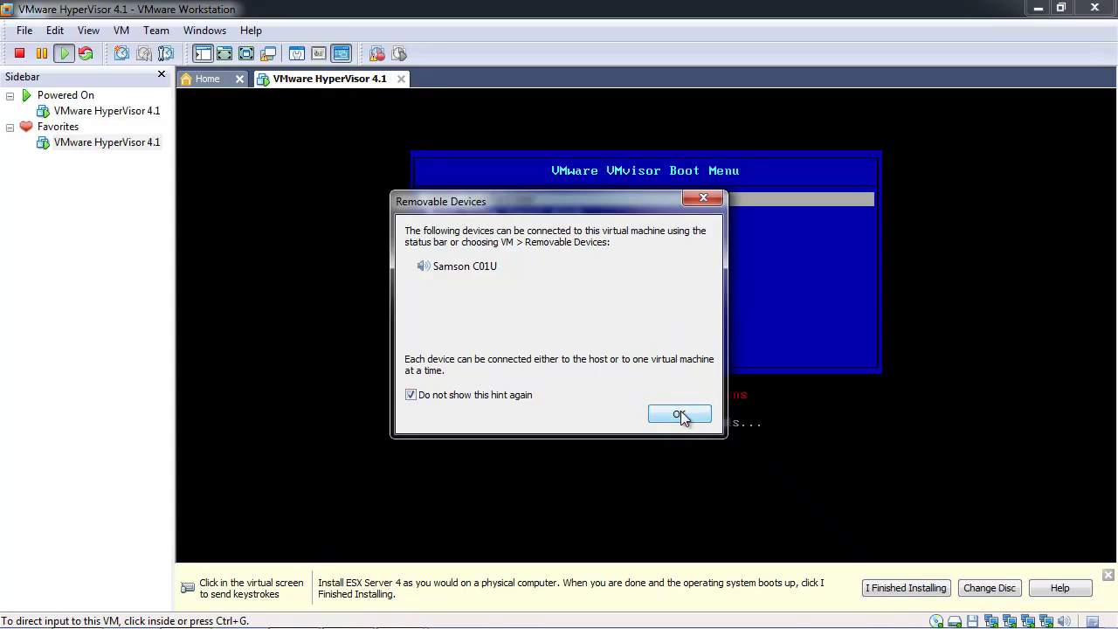
{"action": "left_click", "coordinate": [679, 413]}
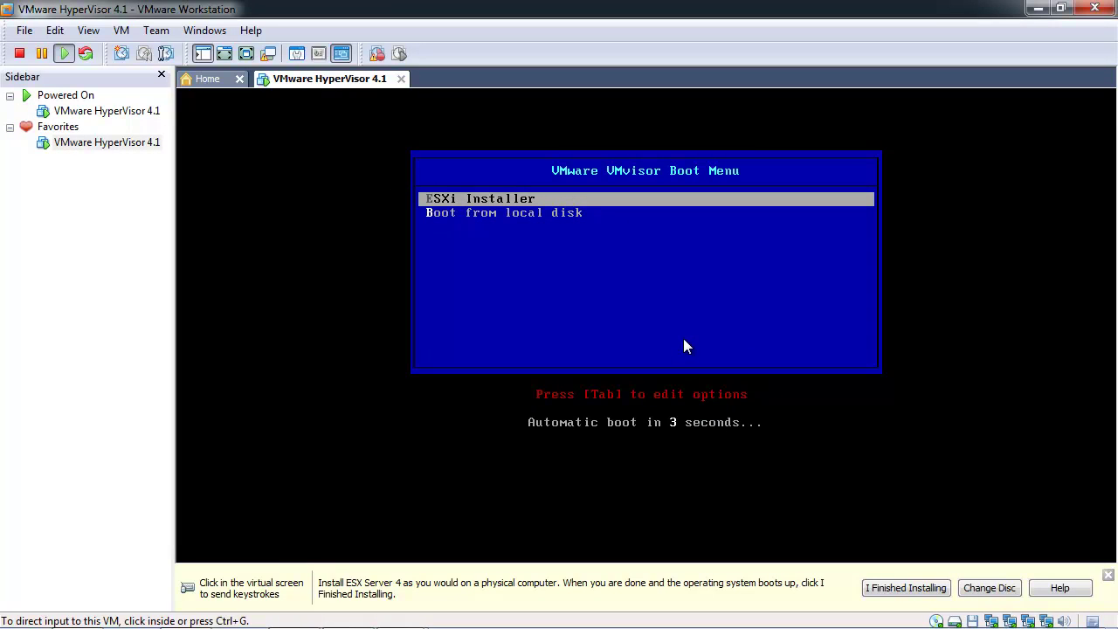
{"action": "left_click", "coordinate": [661, 308]}
{"action": "key", "text": "Return"}
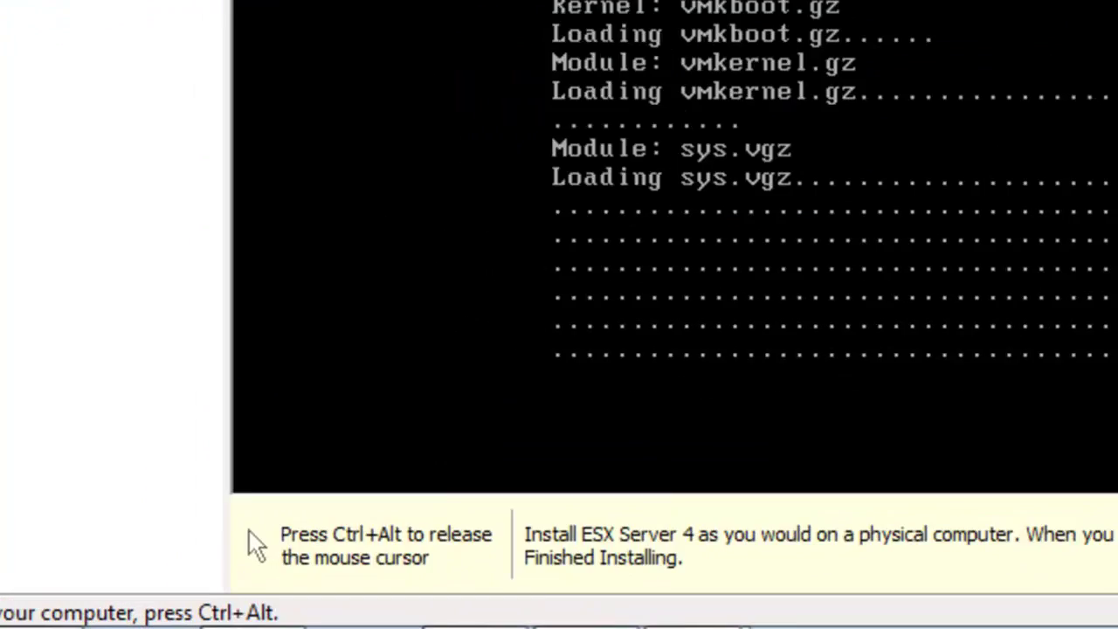
Release the mouse cursor from the virtual machine and direct input back into its virtual screen.
{"action": "key", "text": "ctrl+alt"}
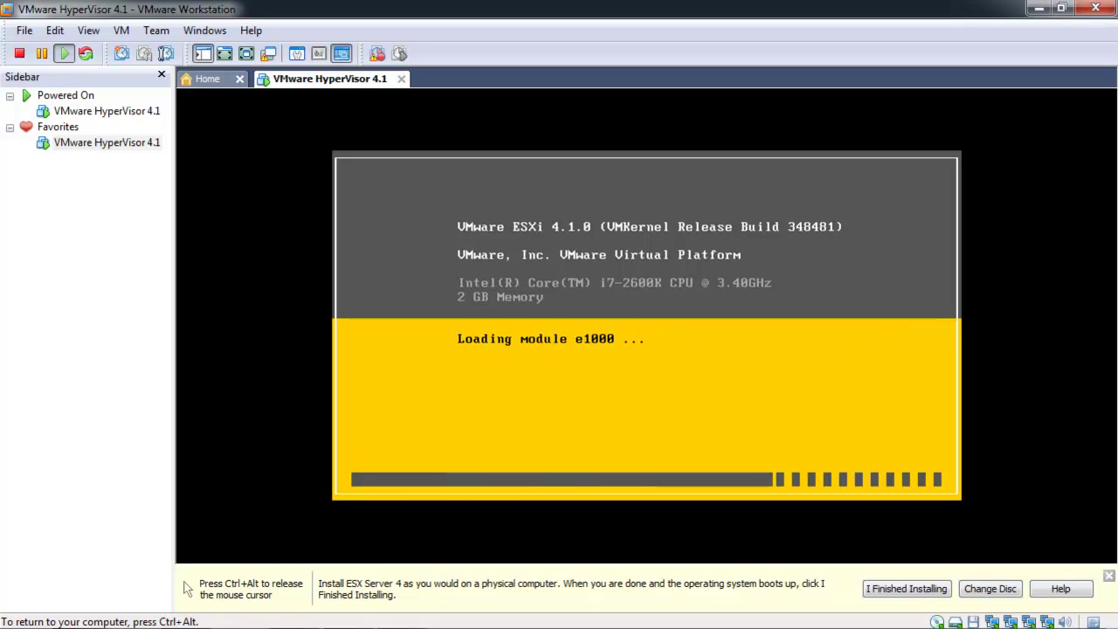
{"action": "key", "text": "ctrl+alt"}
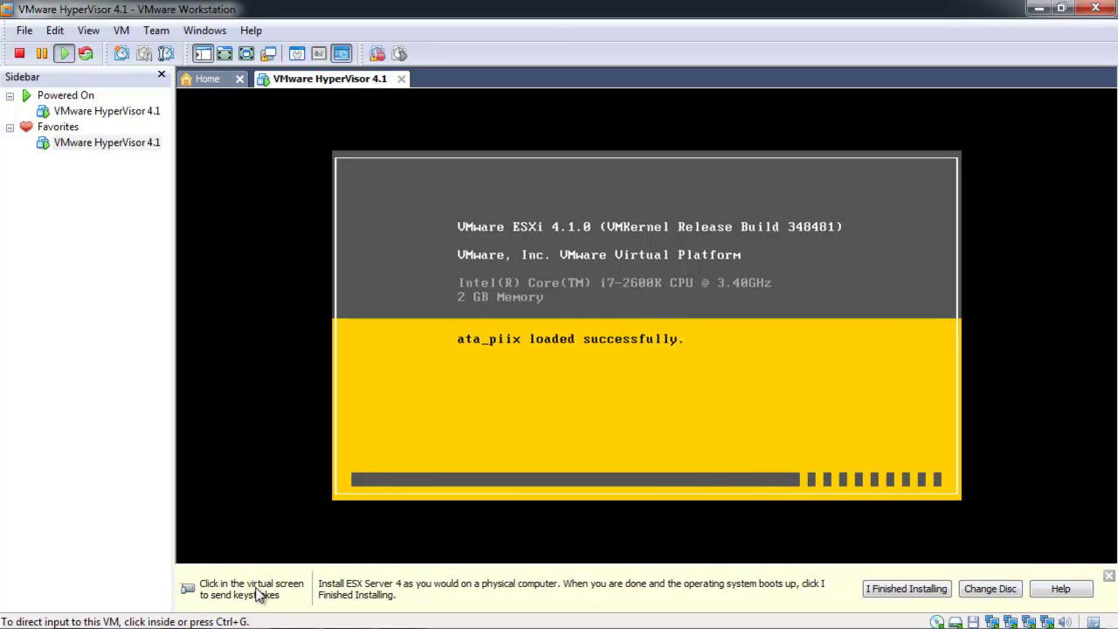
{"action": "left_click", "coordinate": [492, 408]}
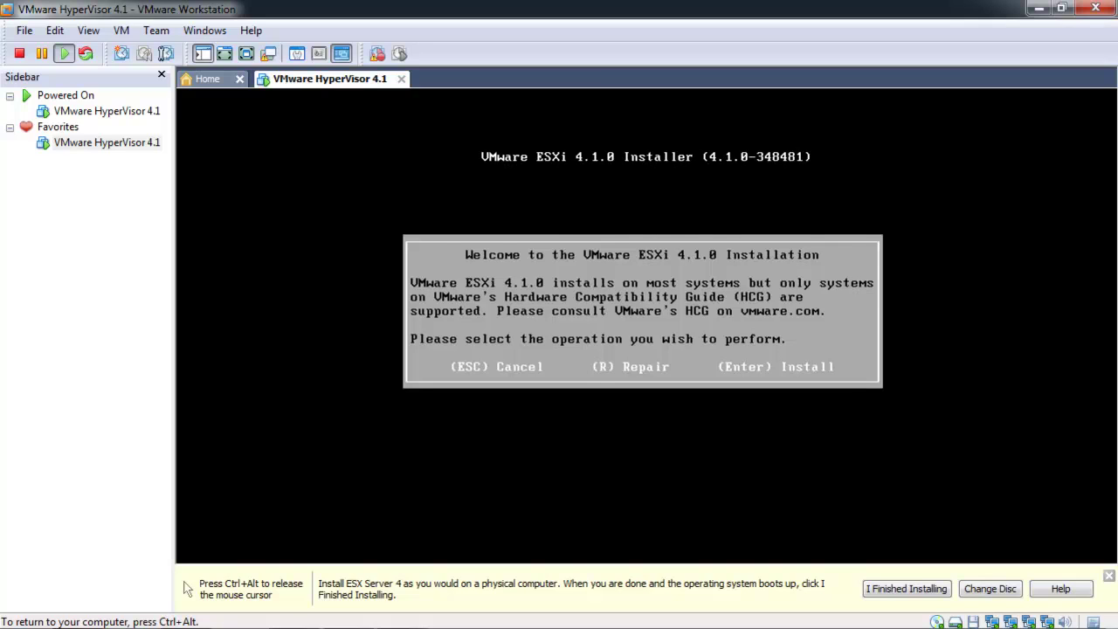
Start the ESXi 4.1.0 installation, accepting the license agreement and choosing the local 40 GB VMware virtual disk.
{"action": "key", "text": "Return"}
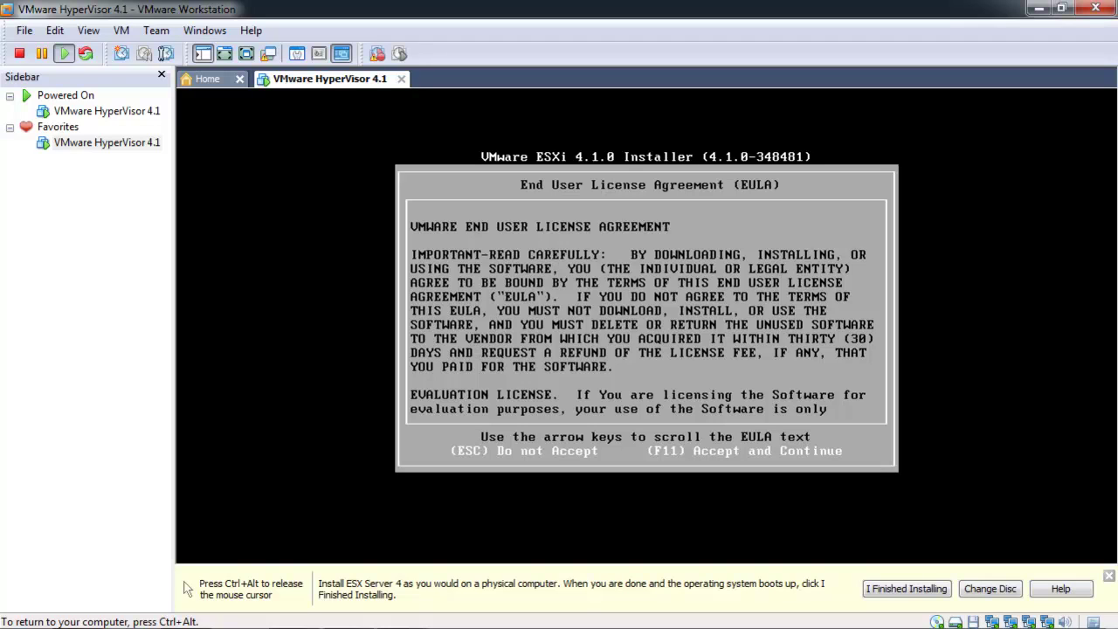
{"action": "key", "text": "F11"}
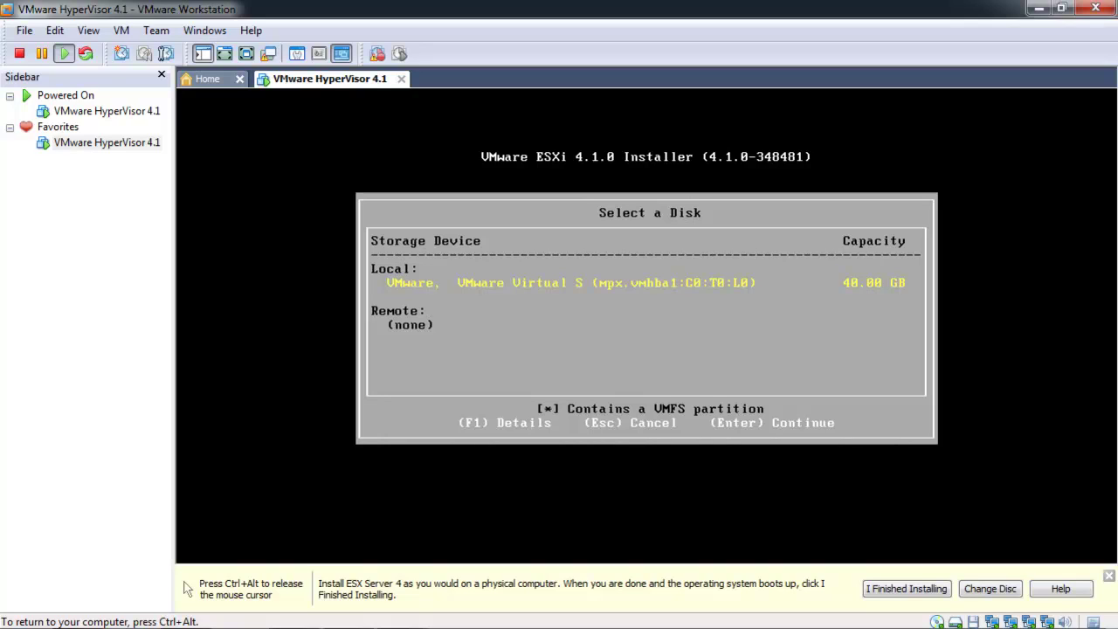
{"action": "key", "text": "Return"}
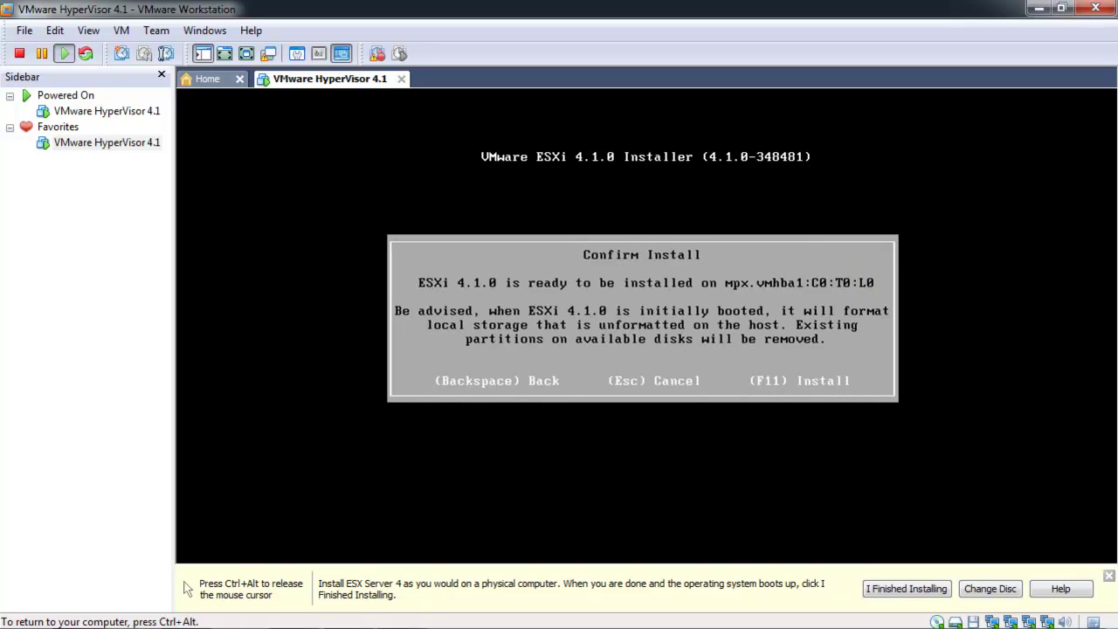
Complete the ESXi 4.1.0 installation with a reboot, and report to Workstation that installing is finished.
{"action": "key", "text": "F11"}
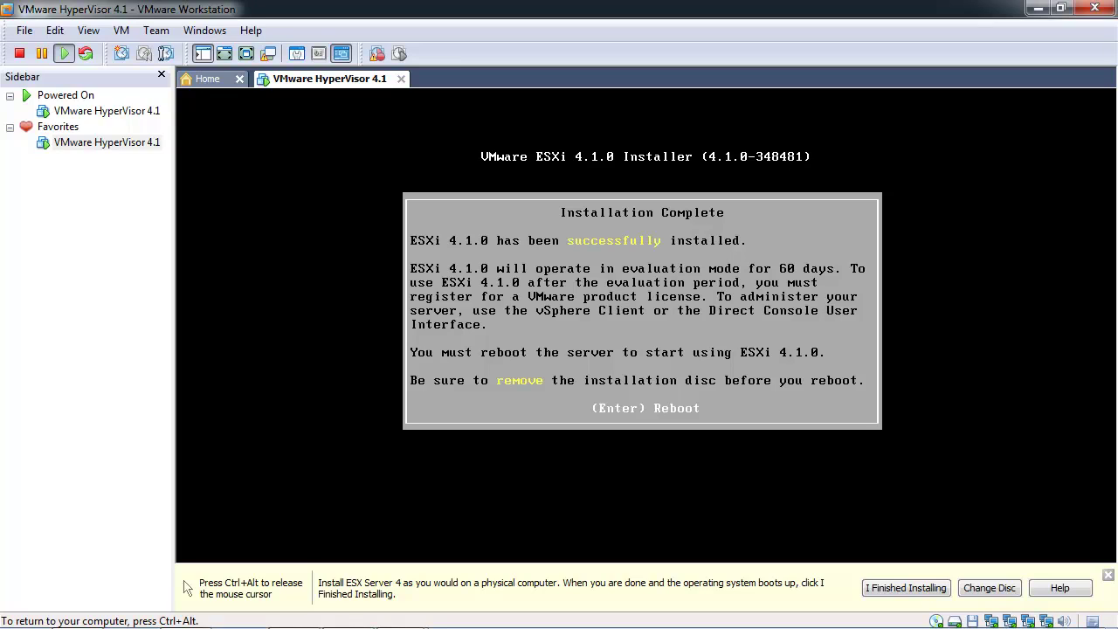
{"action": "key", "text": "Return"}
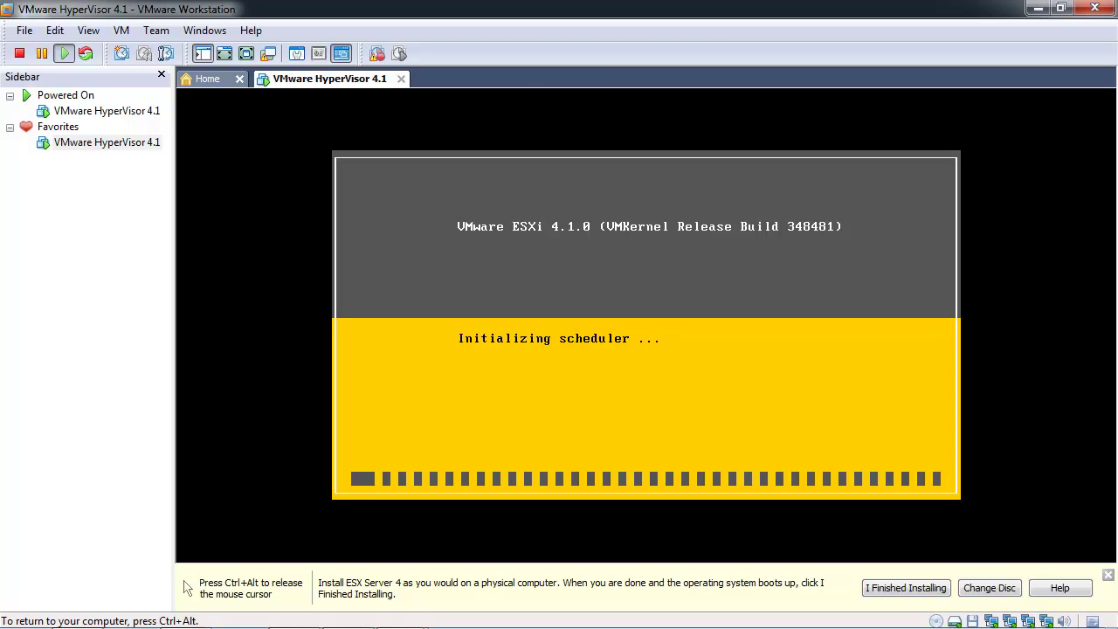
{"action": "key", "text": "ctrl+alt"}
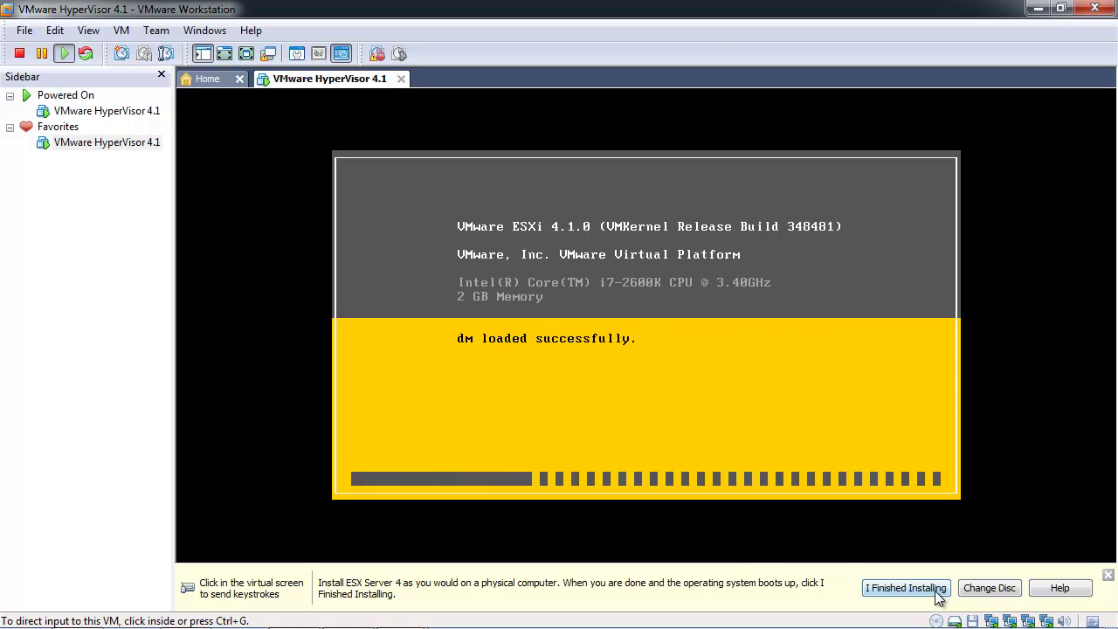
{"action": "left_click", "coordinate": [940, 593]}
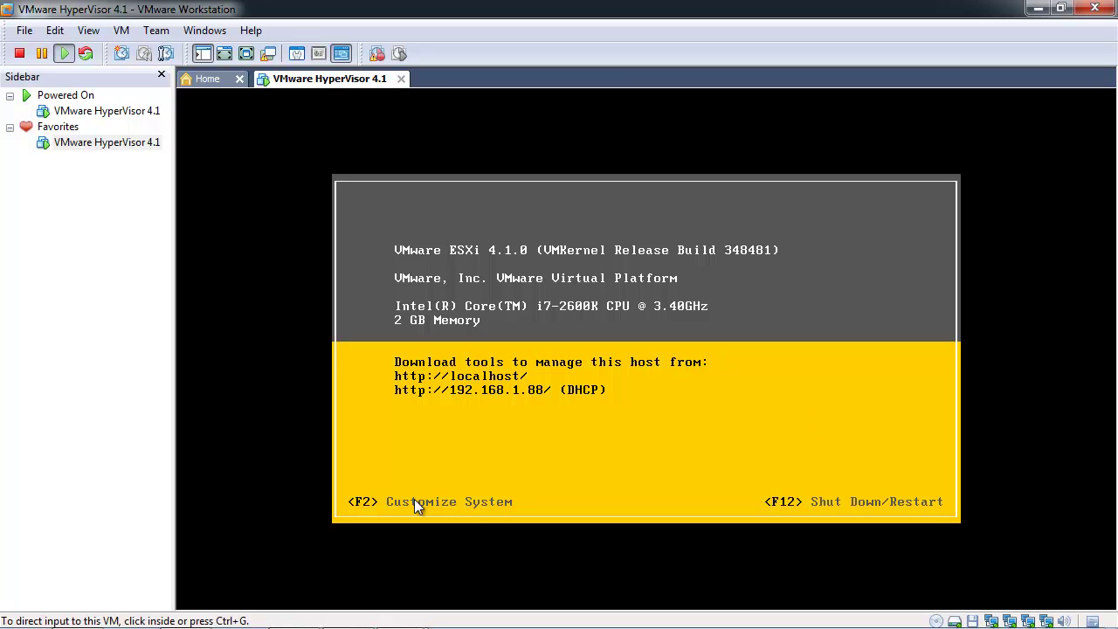
Log in to the ESXi host's system customization as root with a blank password, and open the password configuration.
{"action": "left_click", "coordinate": [547, 461]}
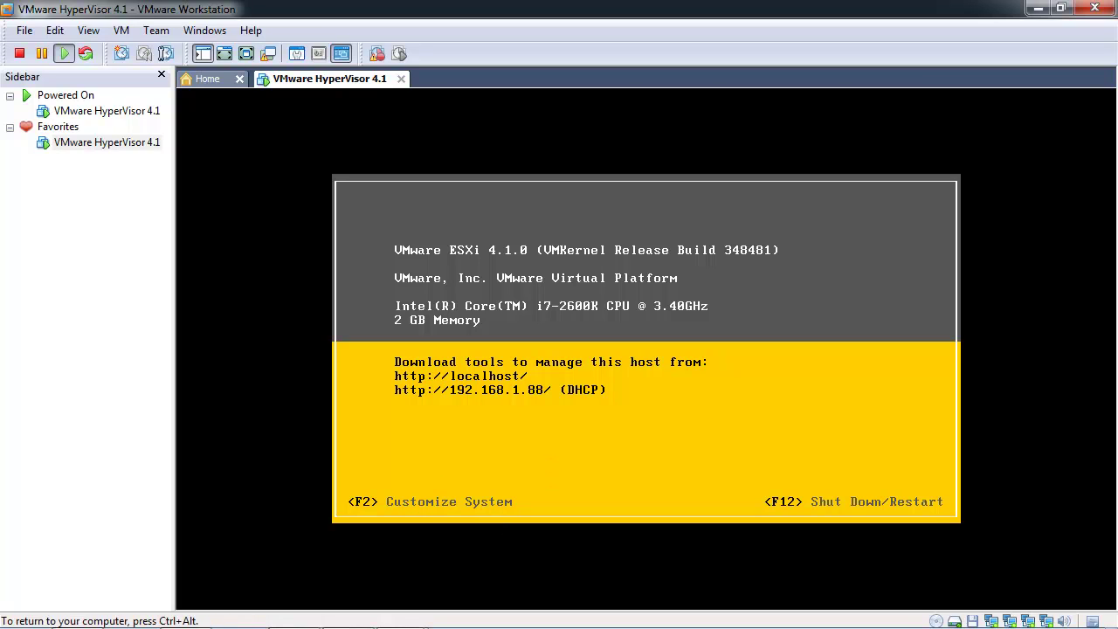
{"action": "key", "text": "F2"}
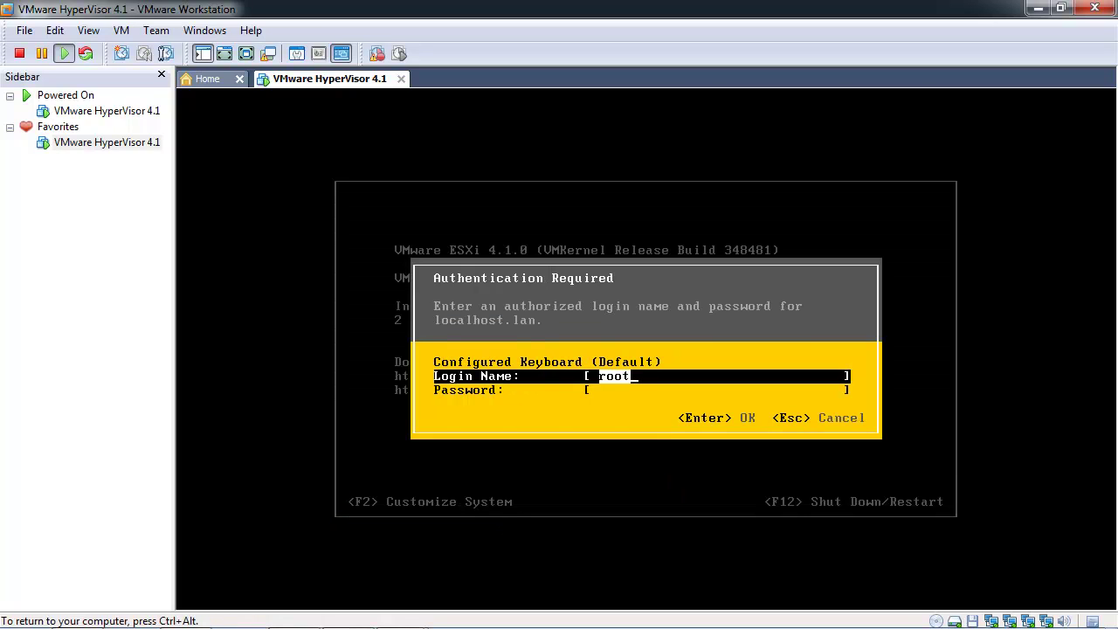
{"action": "key", "text": "Tab"}
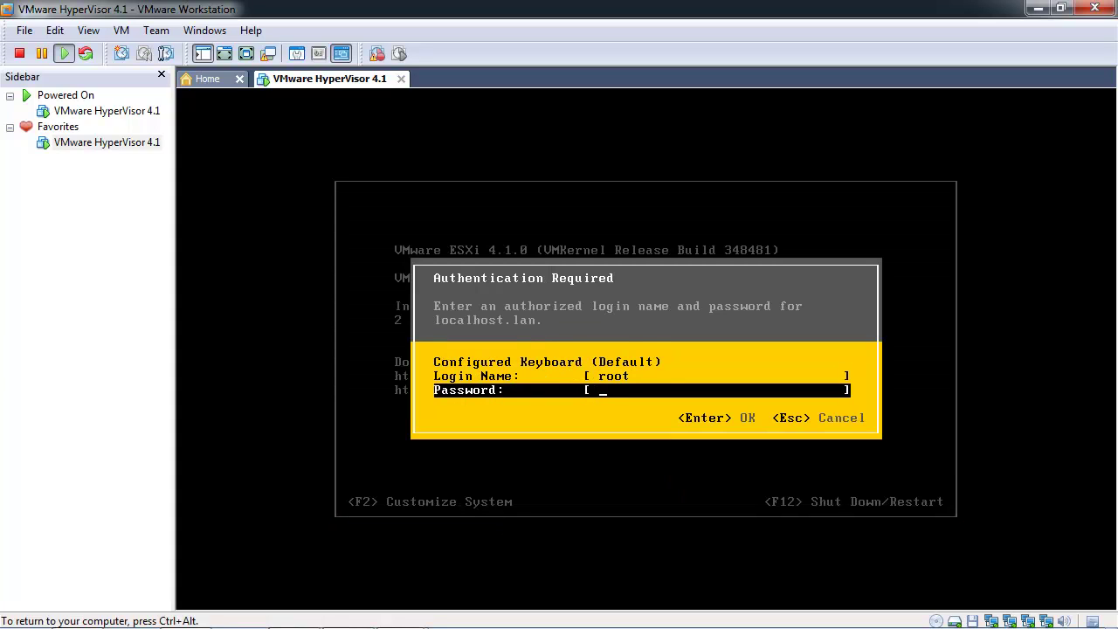
{"action": "key", "text": "Escape"}
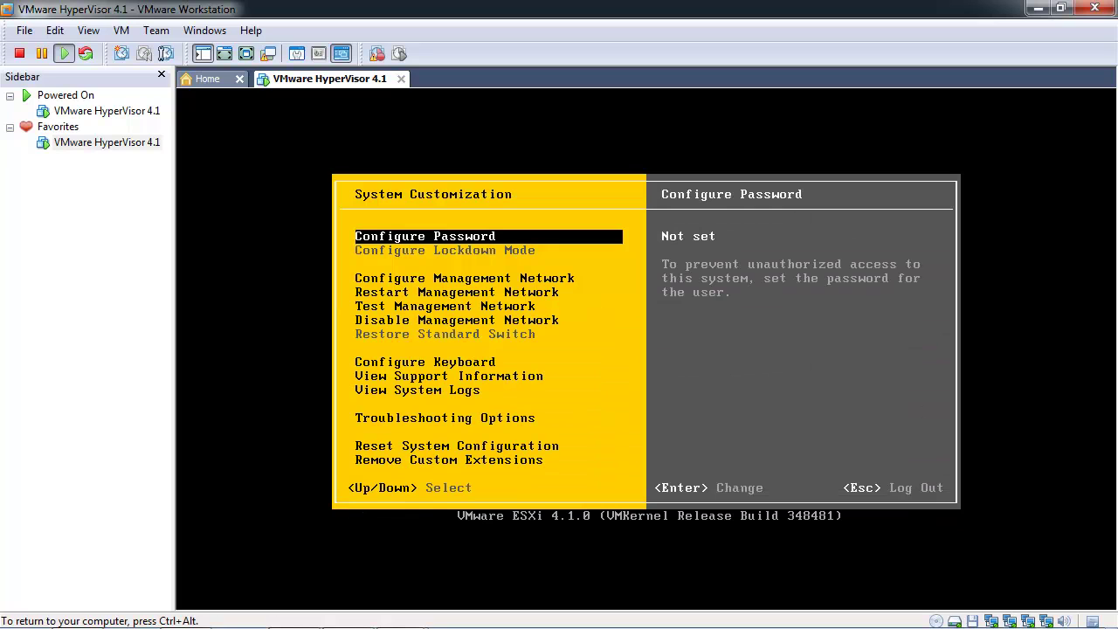
{"action": "key", "text": "Return"}
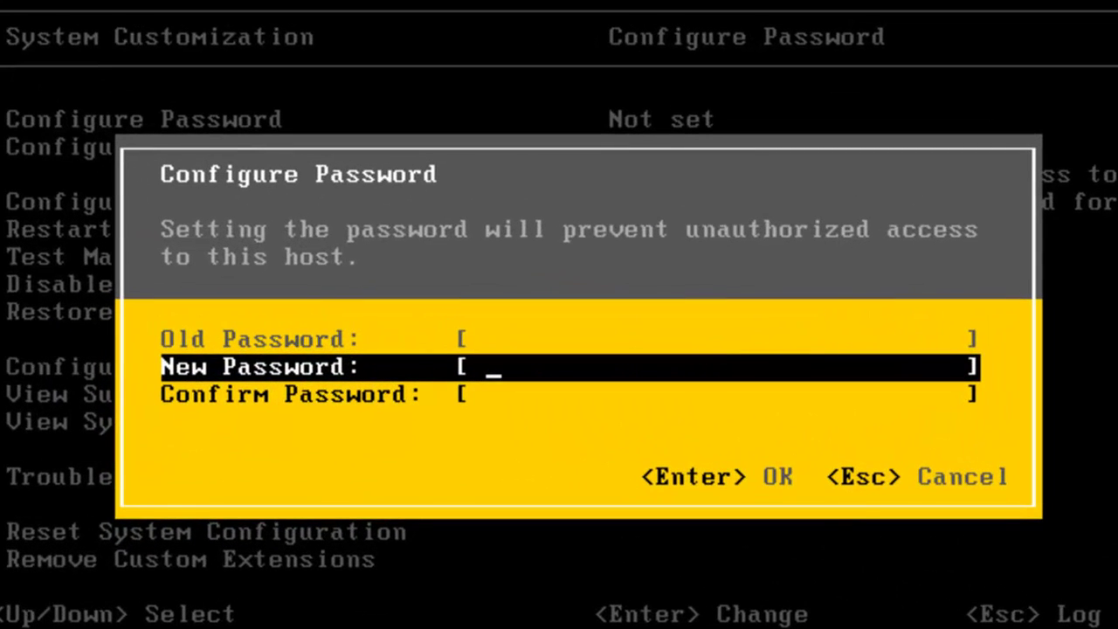
Try to set the host's root password by entering and confirming a new password, and dismiss the resulting message.
{"action": "type", "text": "*******"}
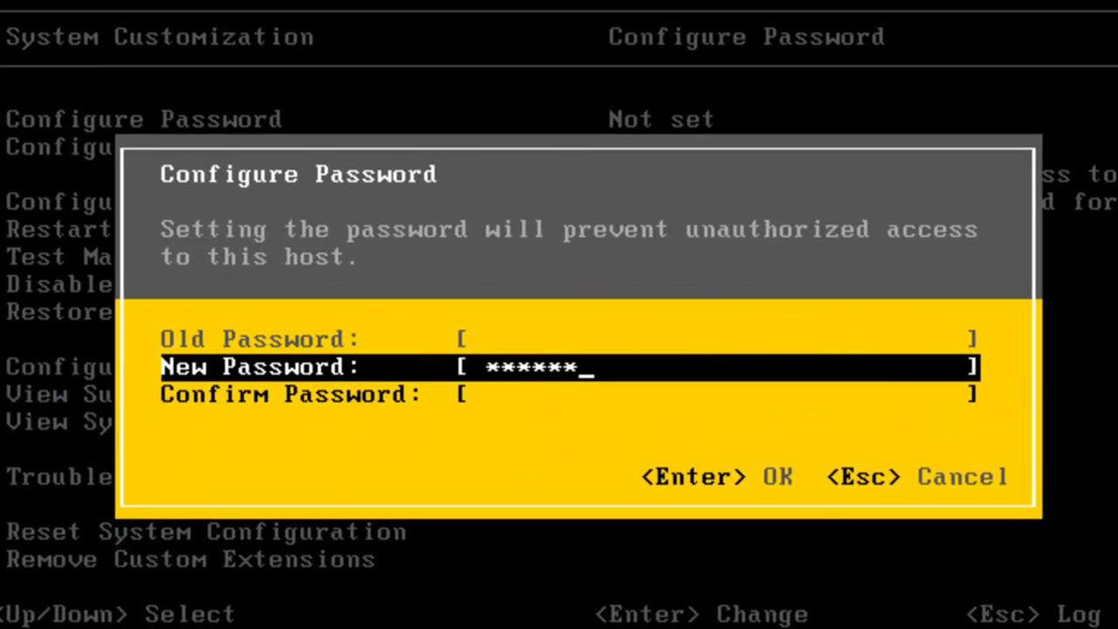
{"action": "key", "text": "Down"}
{"action": "type", "text": "*******"}
{"action": "key", "text": "Return"}
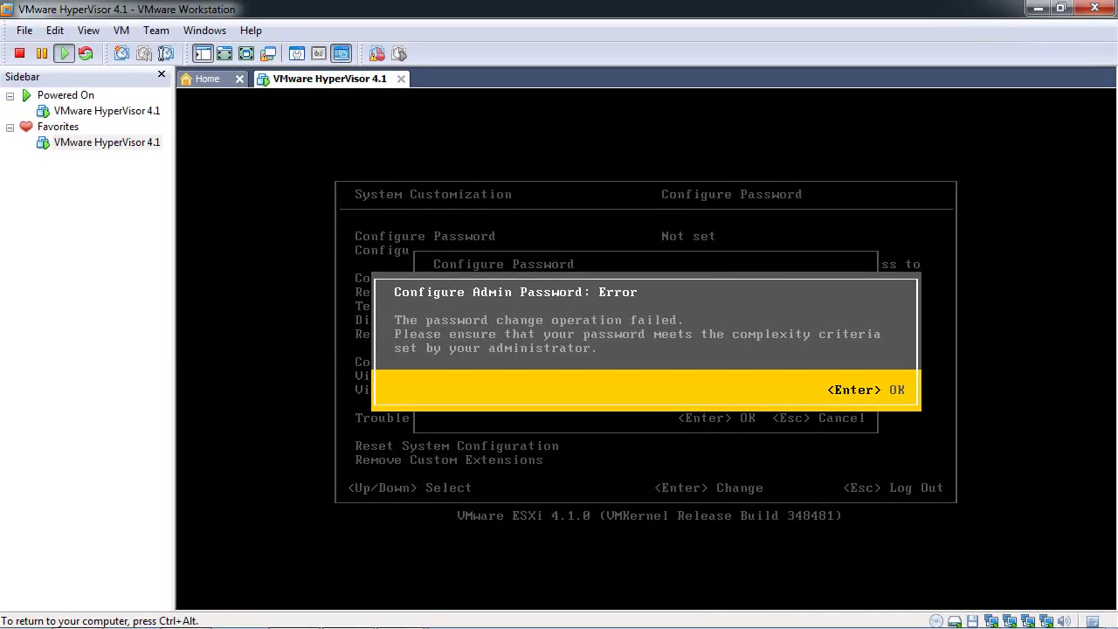
{"action": "key", "text": "Return"}
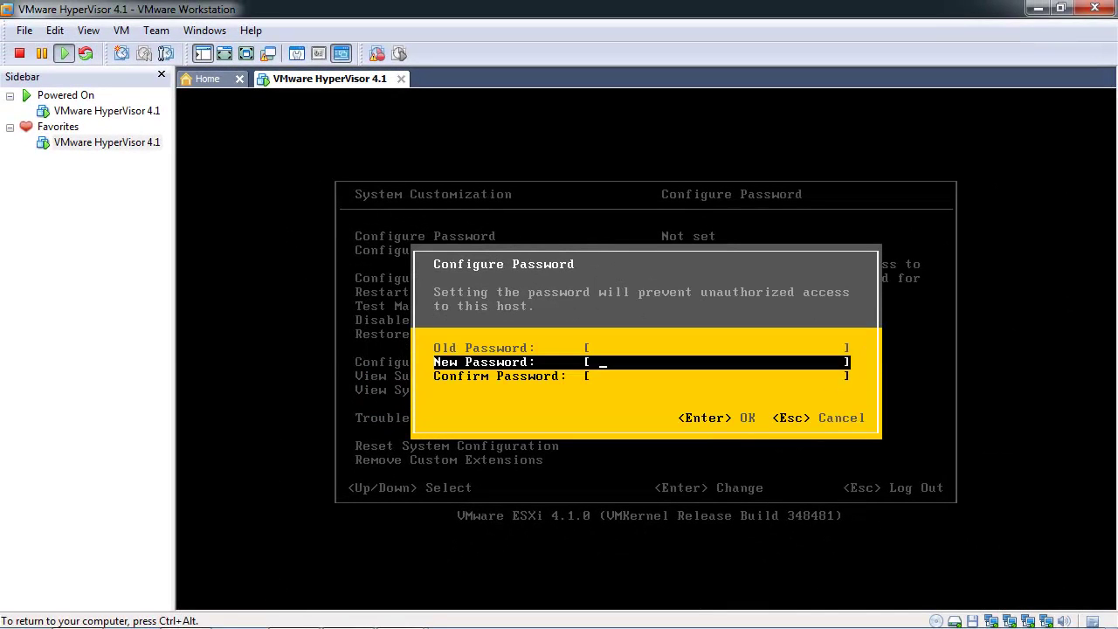
Enter a new root password that meets the complexity criteria, confirm it, and apply it to the host.
{"action": "type", "text": "**********"}
{"action": "key", "text": "Tab"}
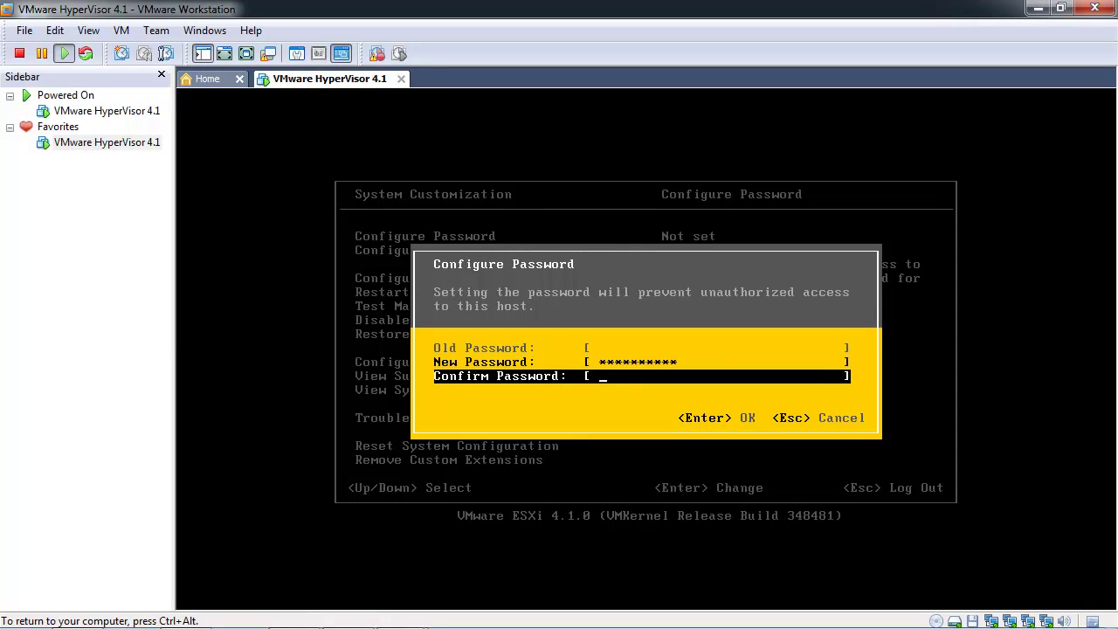
{"action": "type", "text": "*"}
{"action": "key", "text": "BackSpace"}
{"action": "type", "text": "**********"}
{"action": "key", "text": "Return"}
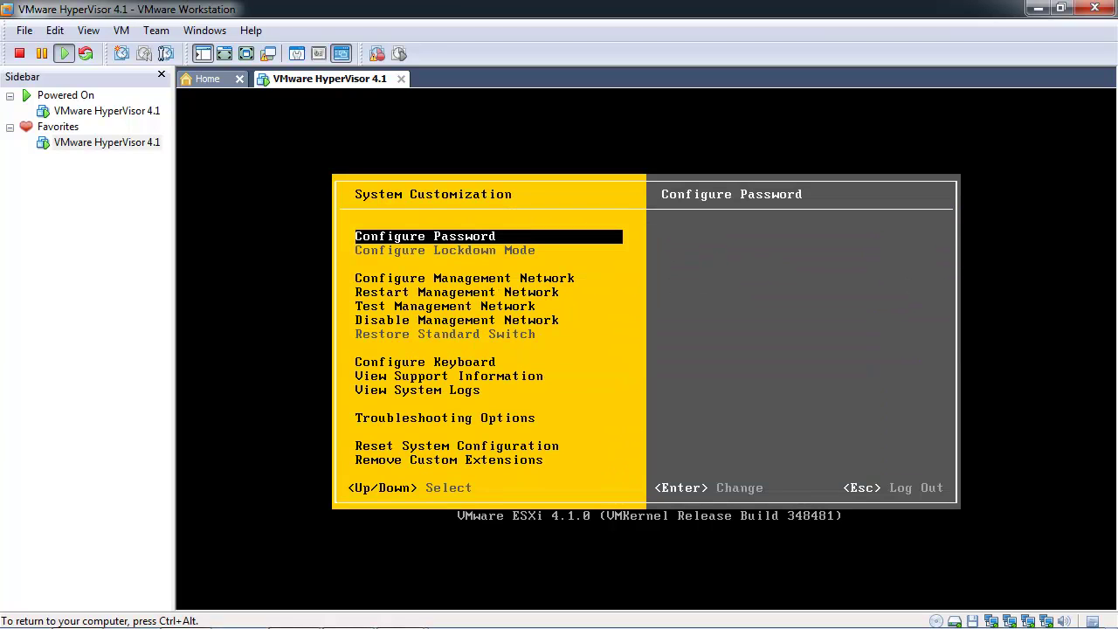
Check the management network summary, log out of system customization, and release the cursor from the virtual machine.
{"action": "key", "text": "Down"}
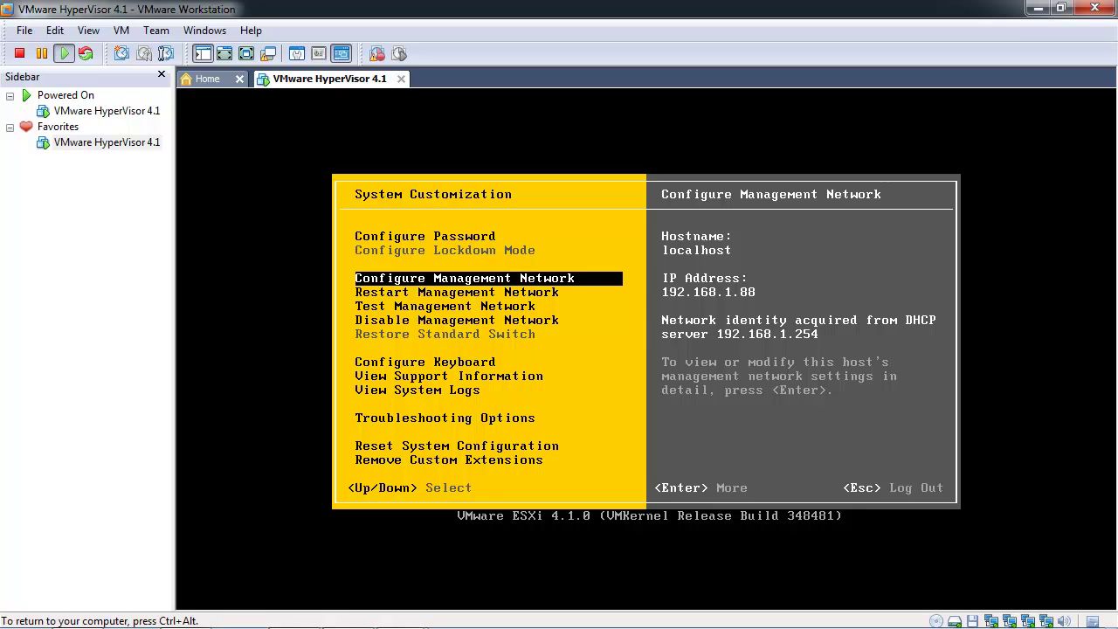
{"action": "key", "text": "Escape"}
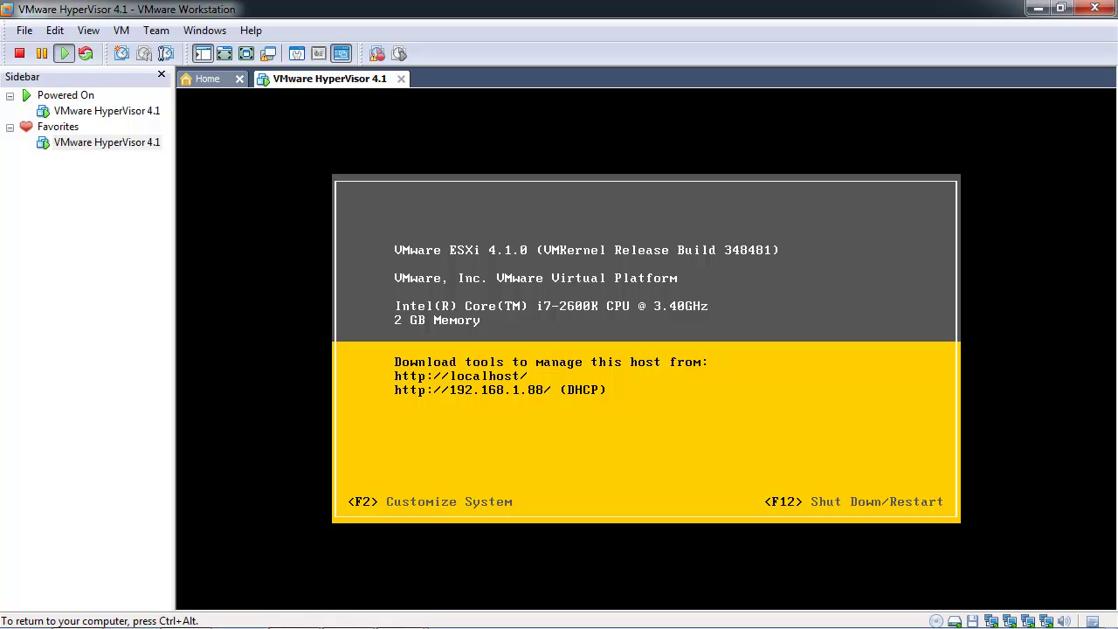
{"action": "key", "text": "ctrl+alt"}
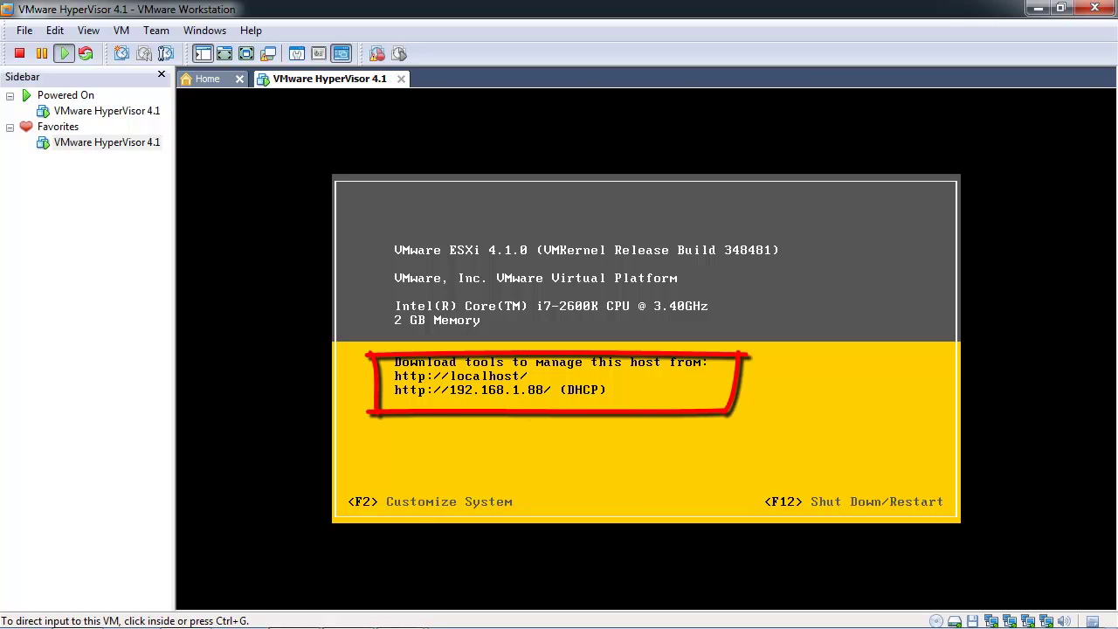
Switch to Chrome, go to 192.168.1.88, and proceed past the certificate warning to look over the ESXi welcome page.
{"action": "left_click", "coordinate": [185, 612]}
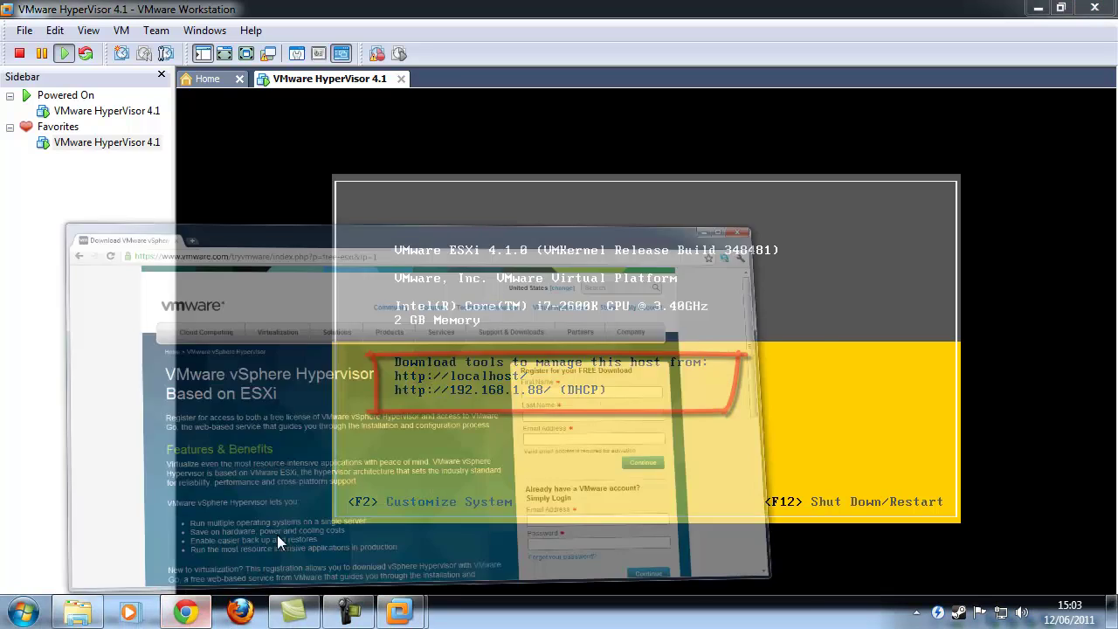
{"action": "type", "text": "192"}
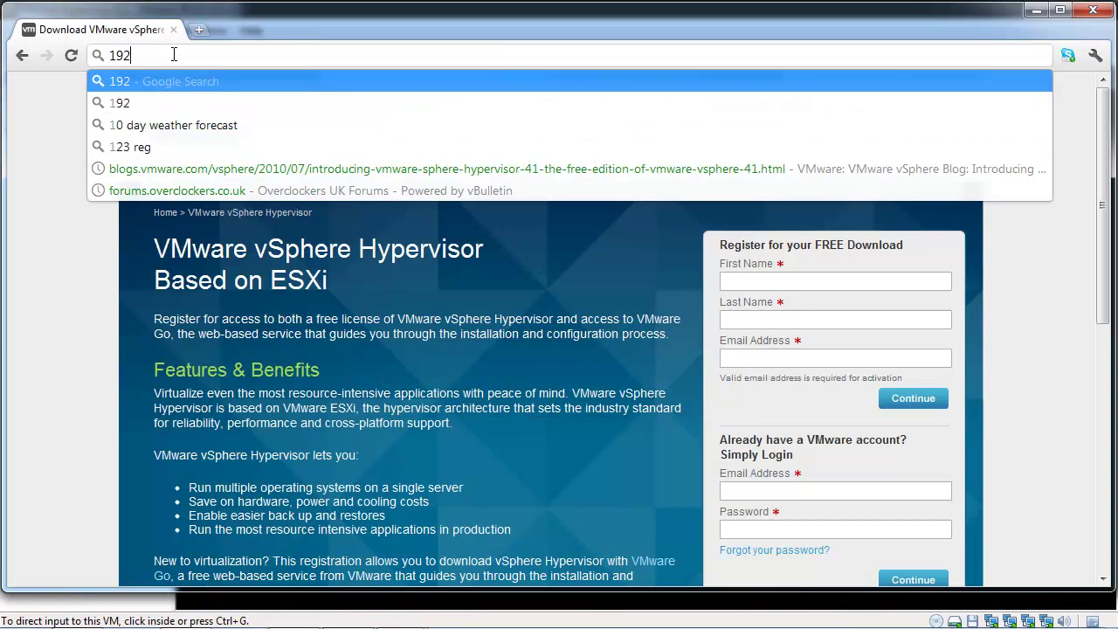
{"action": "type", "text": ".16"}
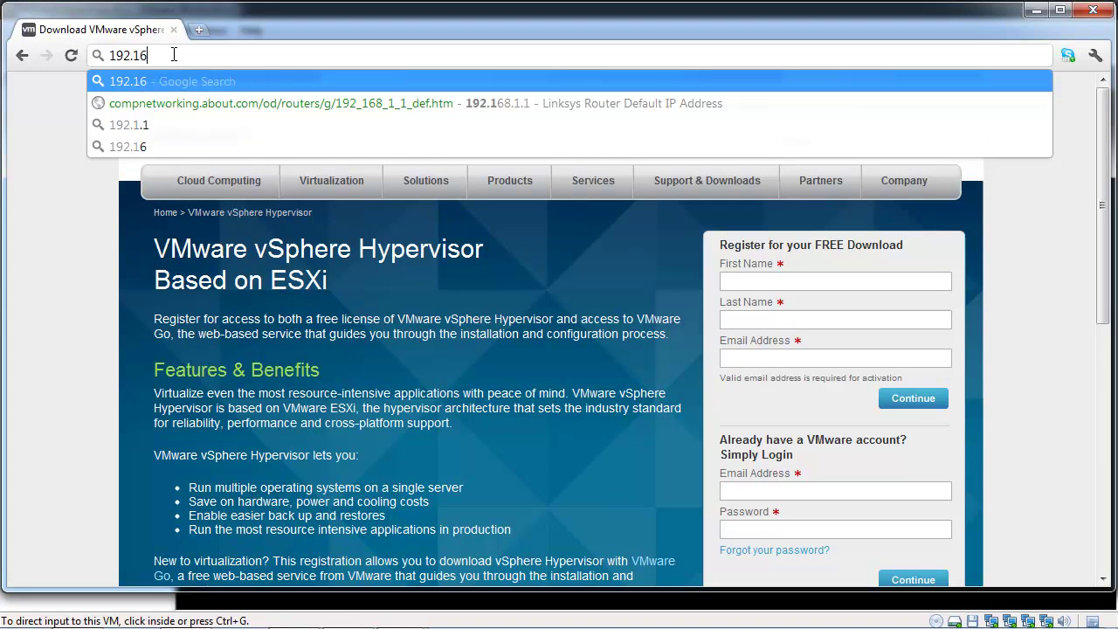
{"action": "type", "text": "8.1.85"}
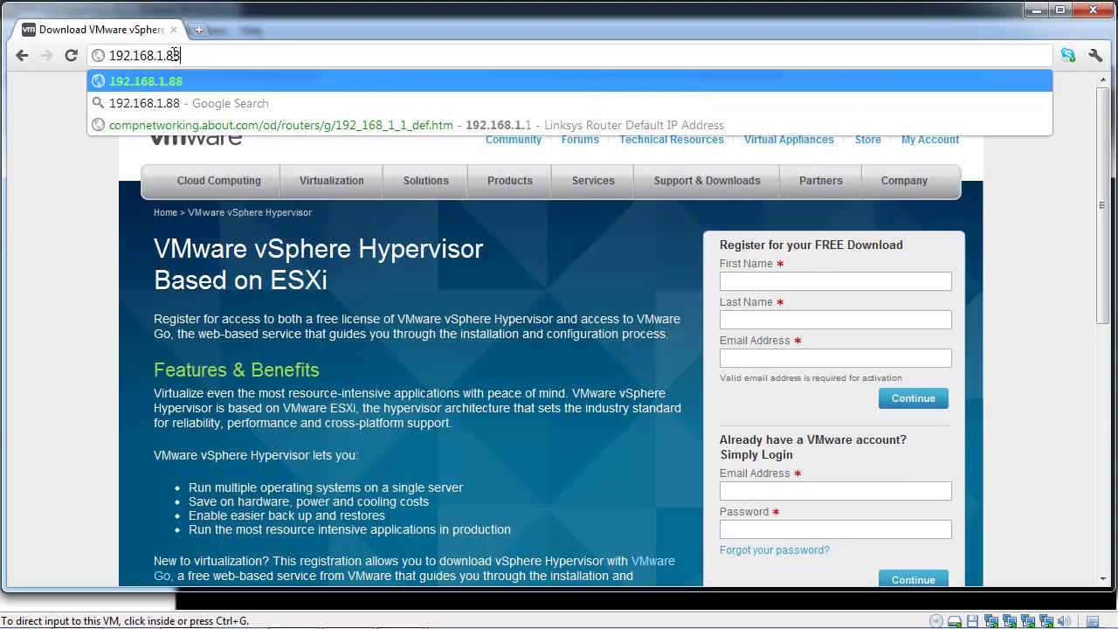
{"action": "key", "text": "Return"}
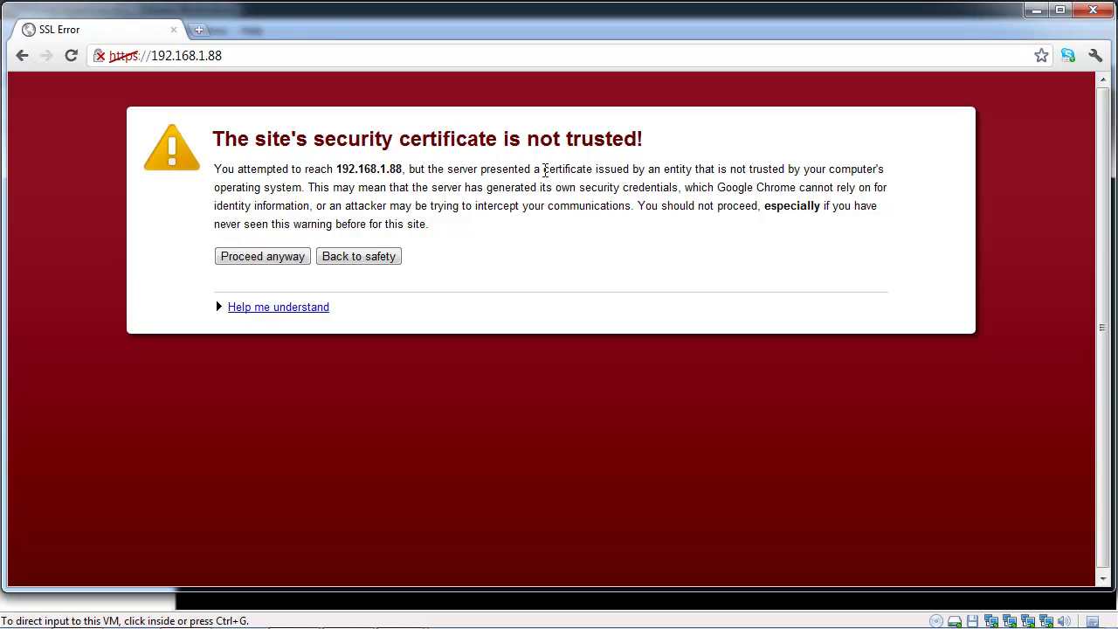
{"action": "left_click", "coordinate": [280, 261]}
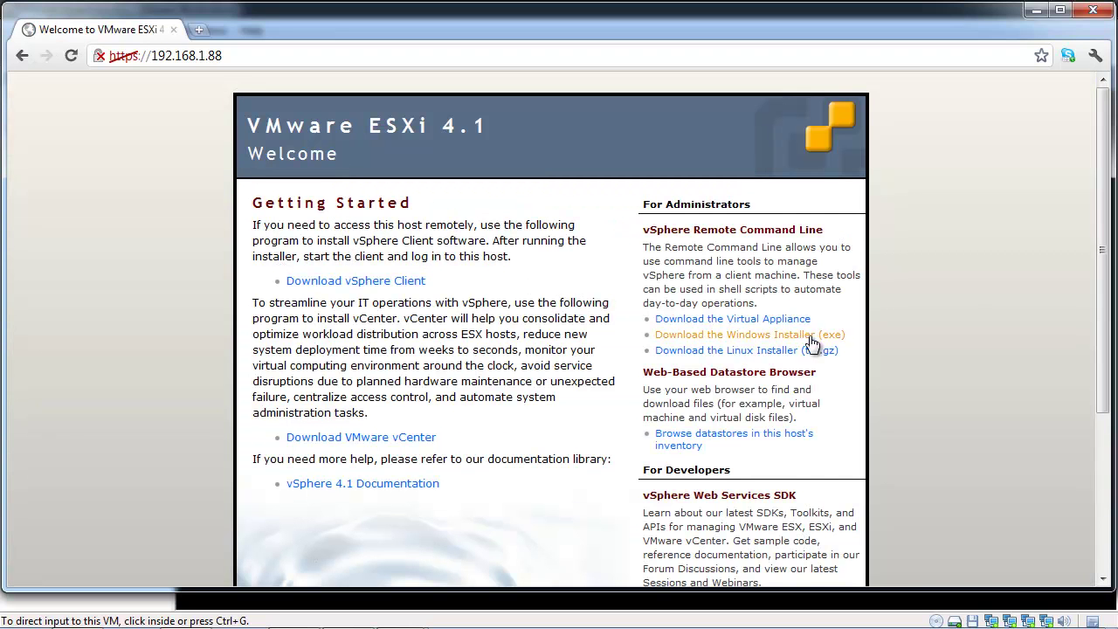
{"action": "scroll", "coordinate": [682, 289], "scroll_direction": "down", "scroll_amount": 1}
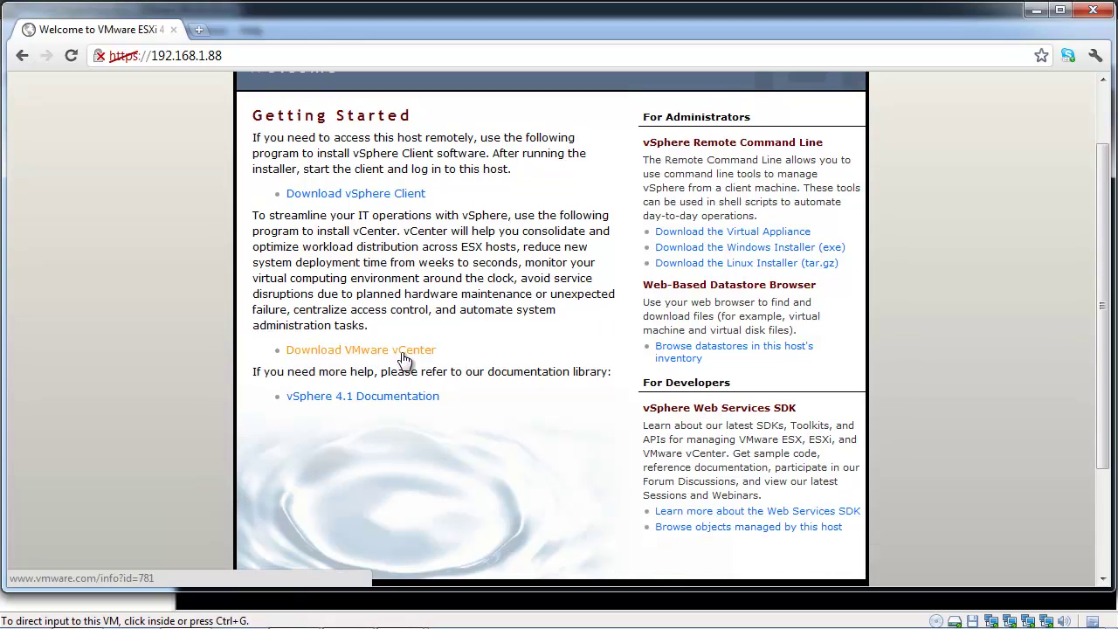
{"action": "scroll", "coordinate": [471, 350], "scroll_direction": "up", "scroll_amount": 1}
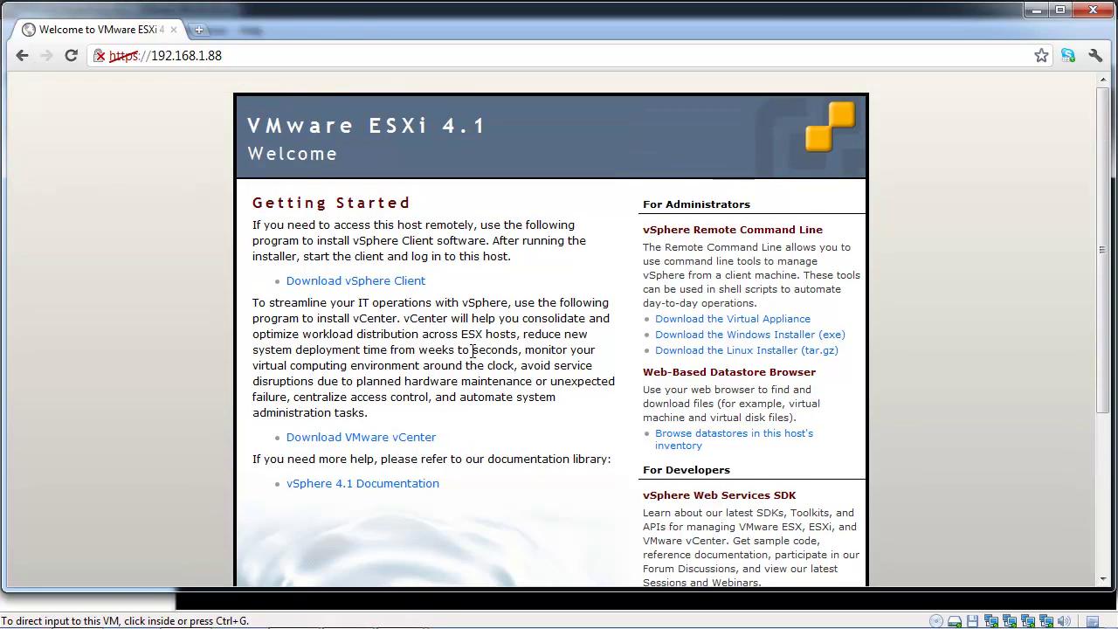